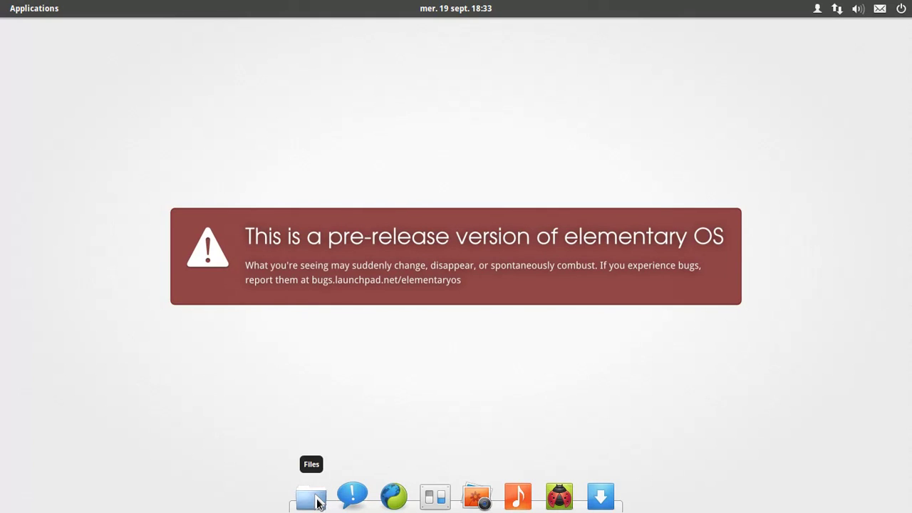
# - Open the file manager and view its version information in the About dialog
pyautogui.click(317, 502)
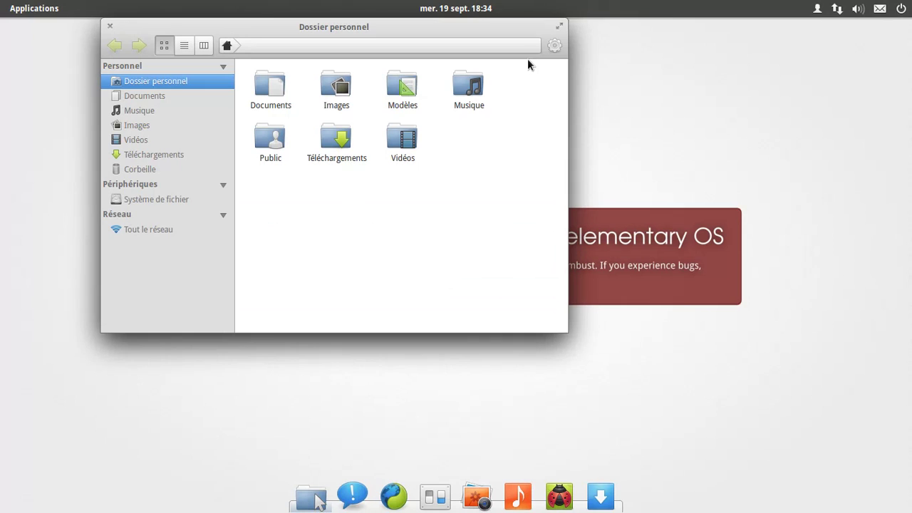
pyautogui.click(553, 46)
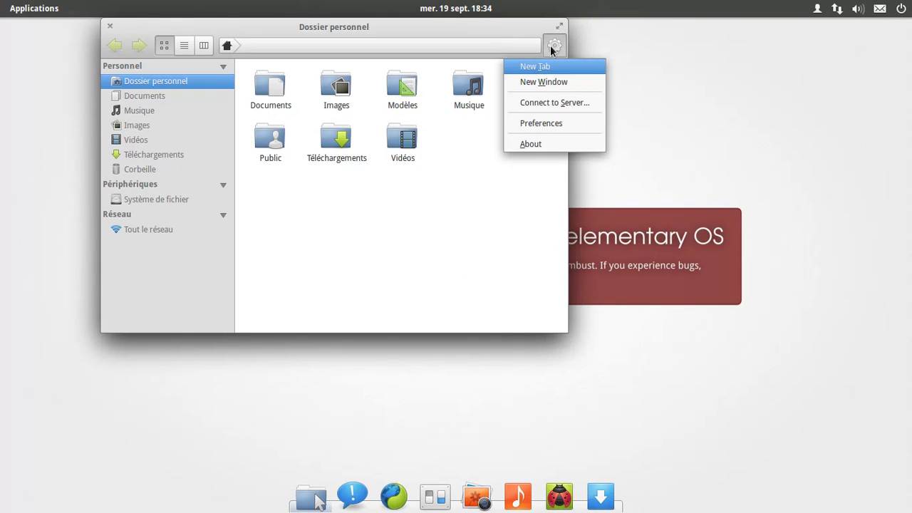
pyautogui.click(562, 143)
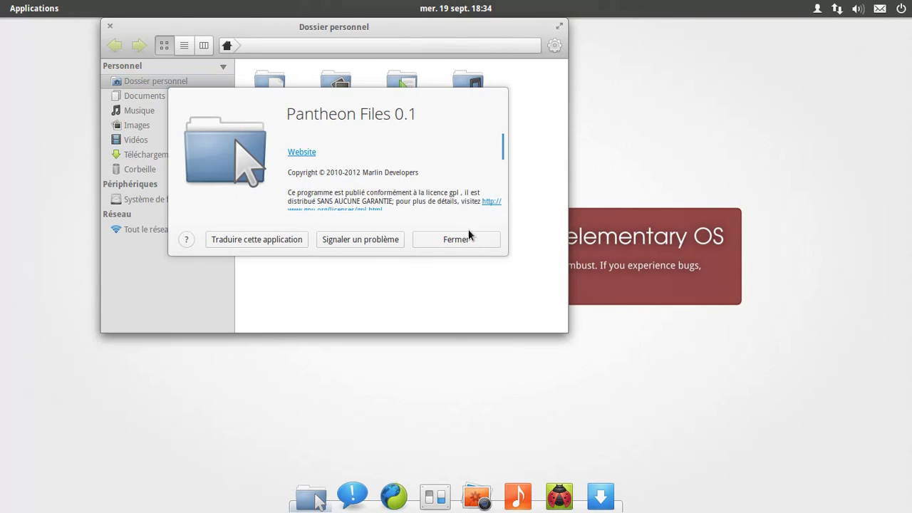
pyautogui.click(474, 239)
# - Review the file manager's General and Extensions preferences, trying single-click opening, and move its window to the middle of the desktop
pyautogui.click(553, 47)
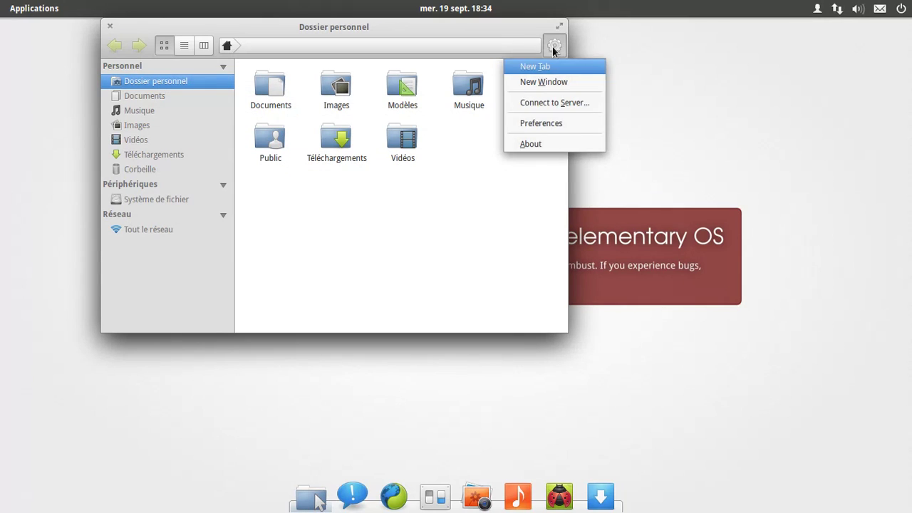
pyautogui.click(552, 119)
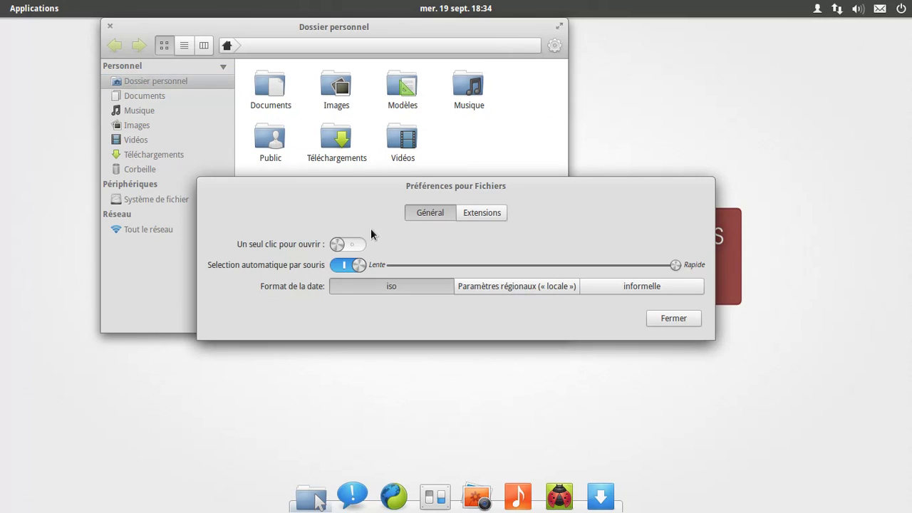
pyautogui.click(357, 247)
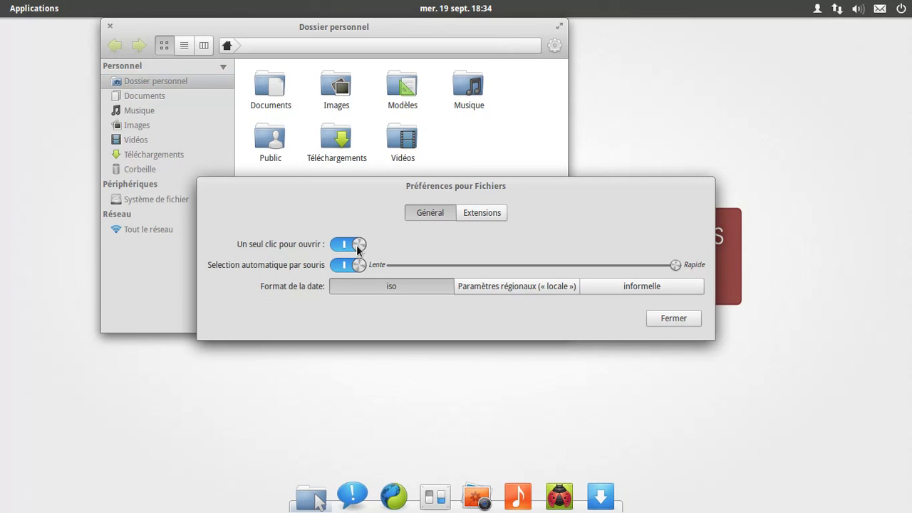
pyautogui.click(468, 212)
pyautogui.click(418, 216)
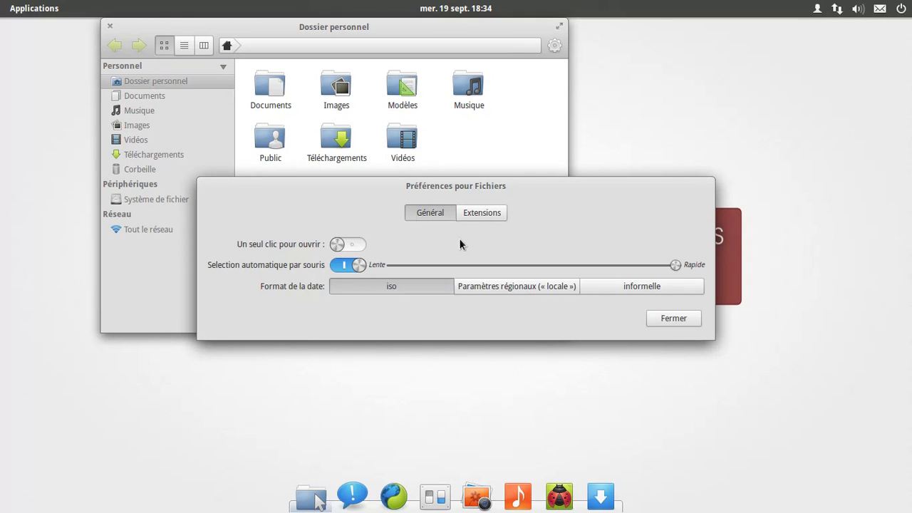
pyautogui.click(672, 320)
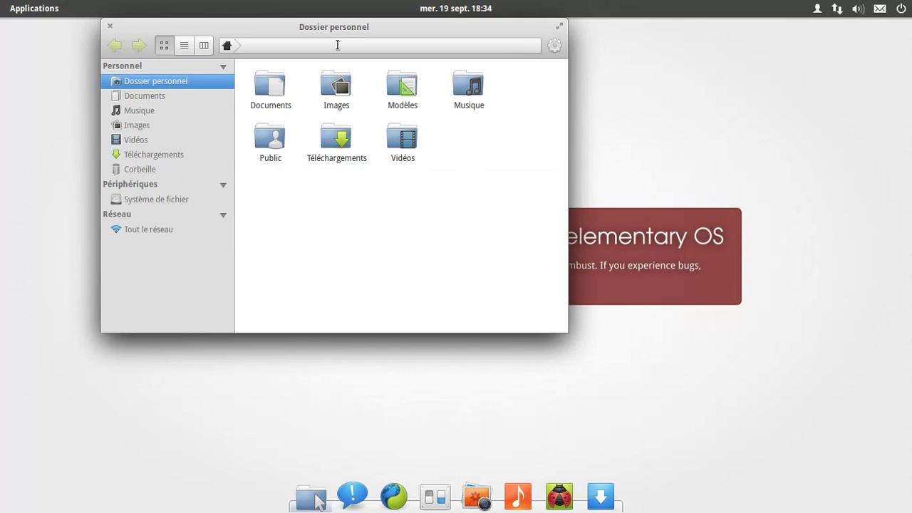
pyautogui.moveTo(334, 27); pyautogui.dragTo(473, 84)
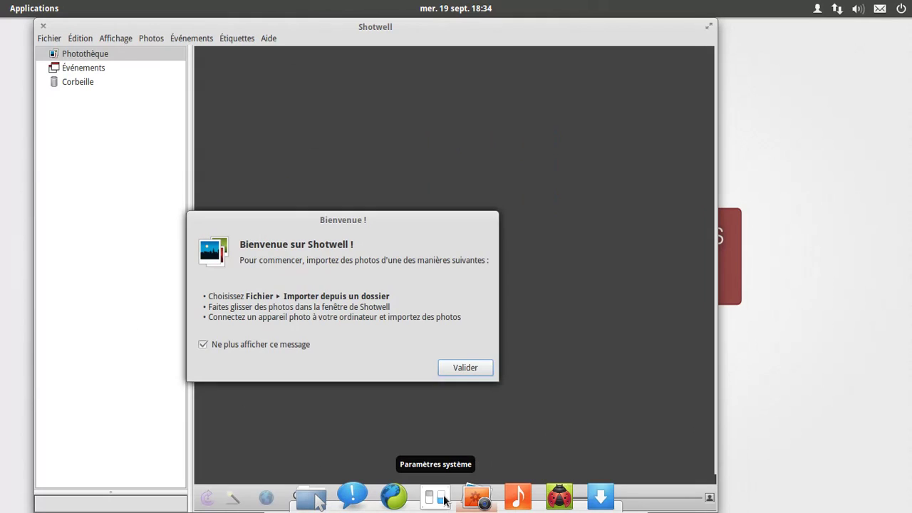
# - Dismiss the Shotwell welcome message, view the program's version information, and quit Shotwell
pyautogui.click(465, 367)
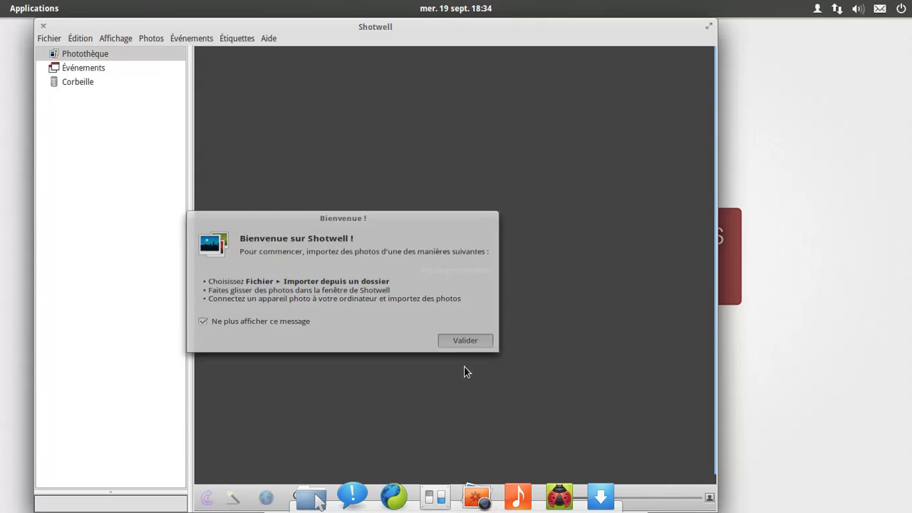
pyautogui.click(270, 39)
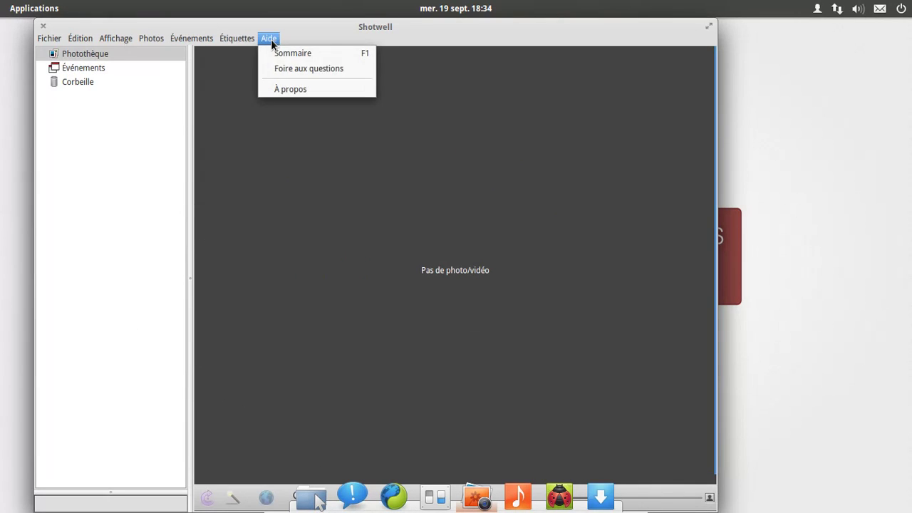
pyautogui.click(294, 88)
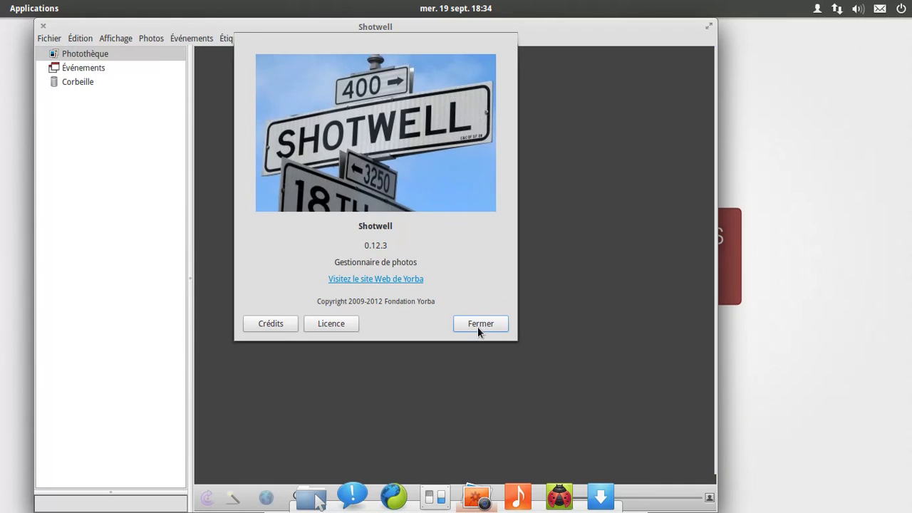
pyautogui.click(478, 326)
pyautogui.click(46, 37)
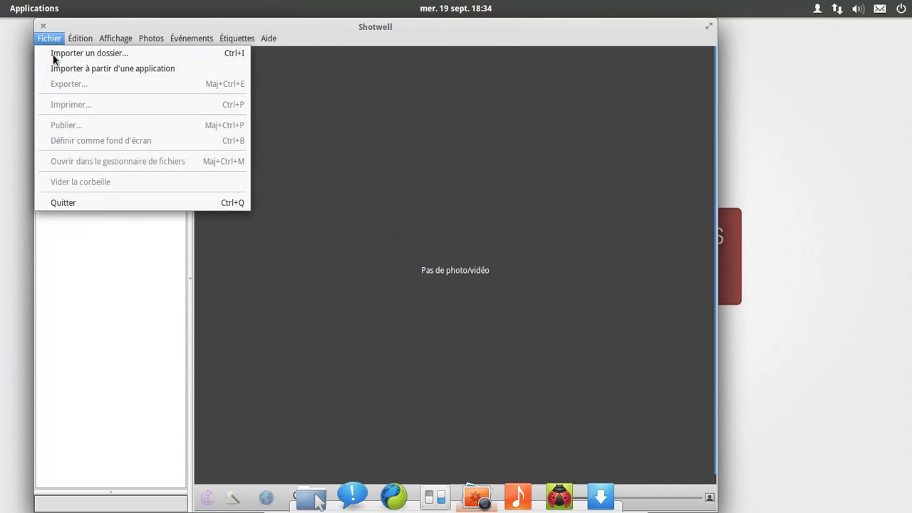
pyautogui.click(91, 201)
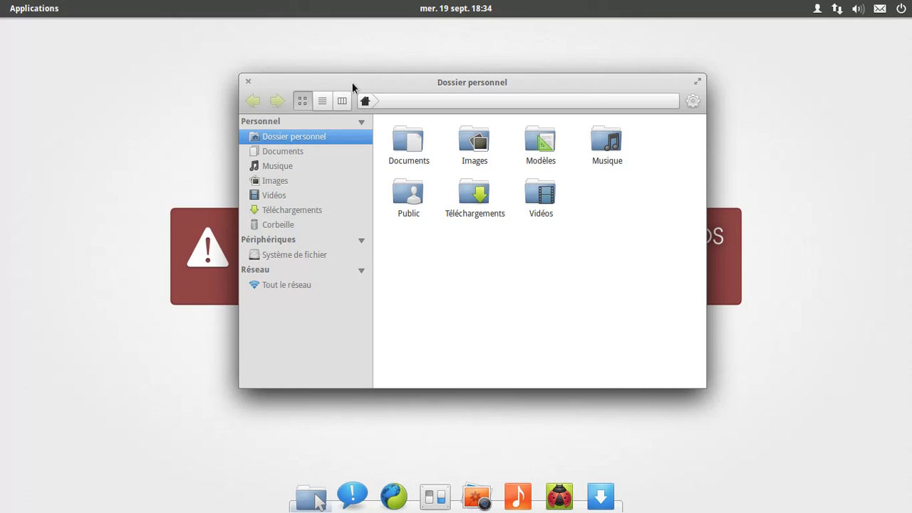
# - Launch the Calculatrice application and move its window over the right edge of the file manager window
pyautogui.click(40, 10)
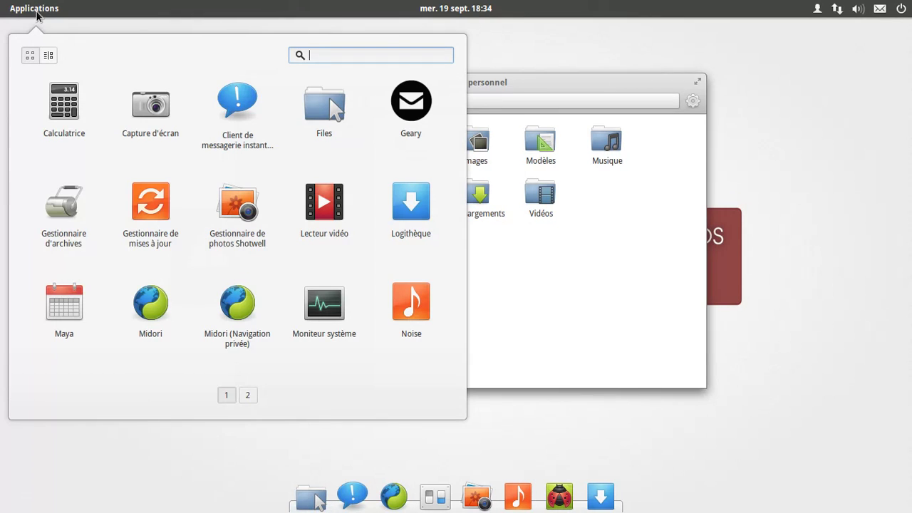
pyautogui.click(69, 109)
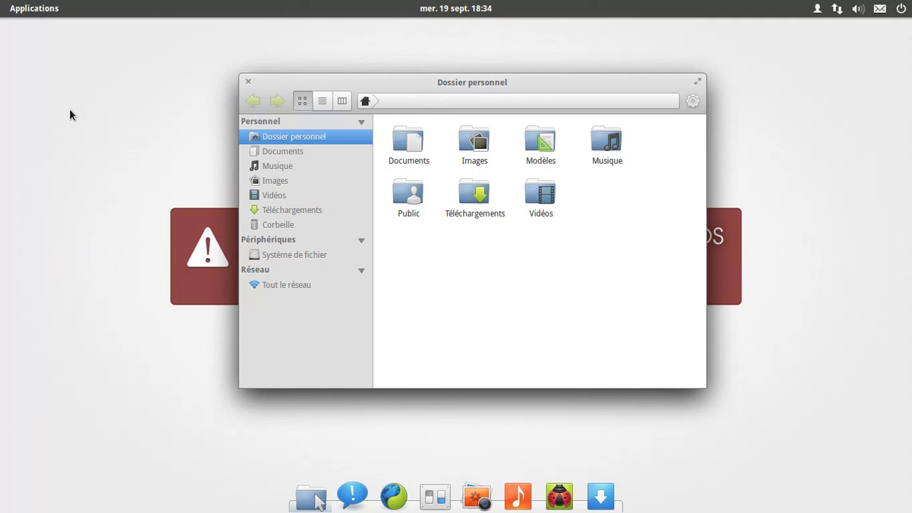
pyautogui.moveTo(59, 20); pyautogui.dragTo(698, 182)
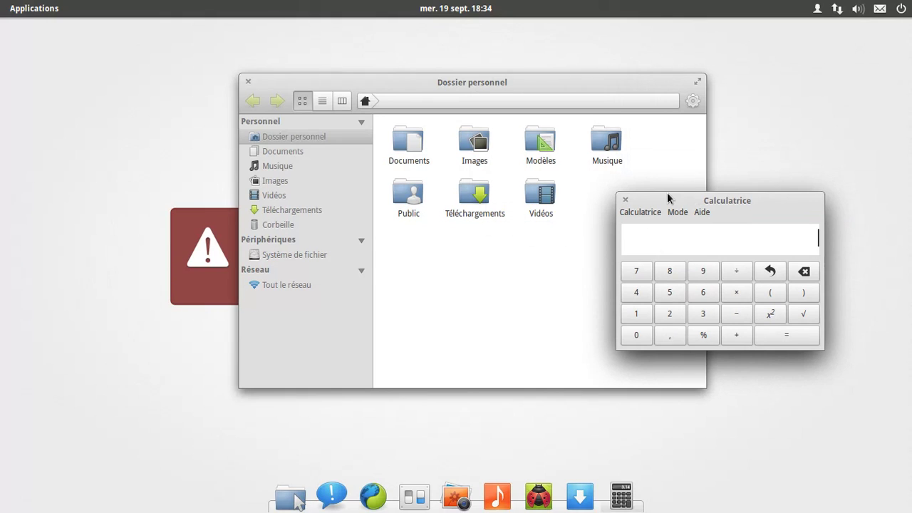
# - Launch the Scratch text editor and create a new empty document
pyautogui.click(52, 14)
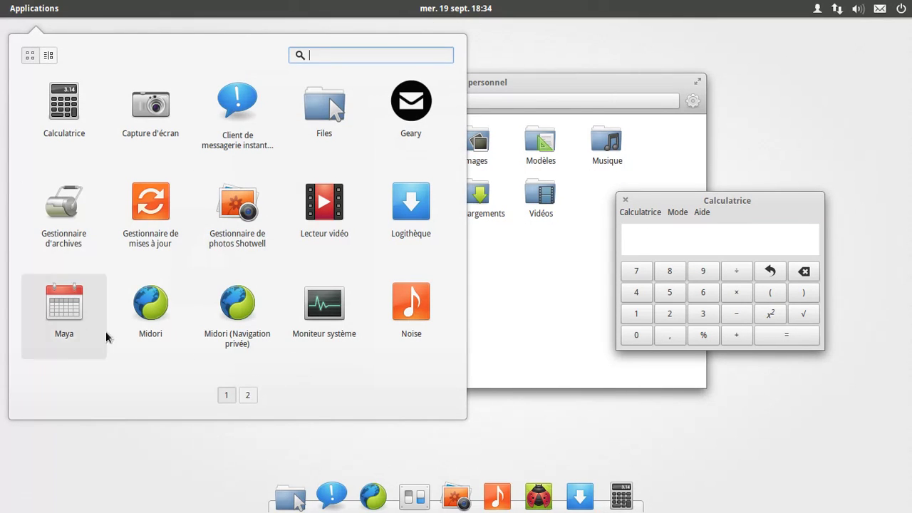
pyautogui.click(248, 396)
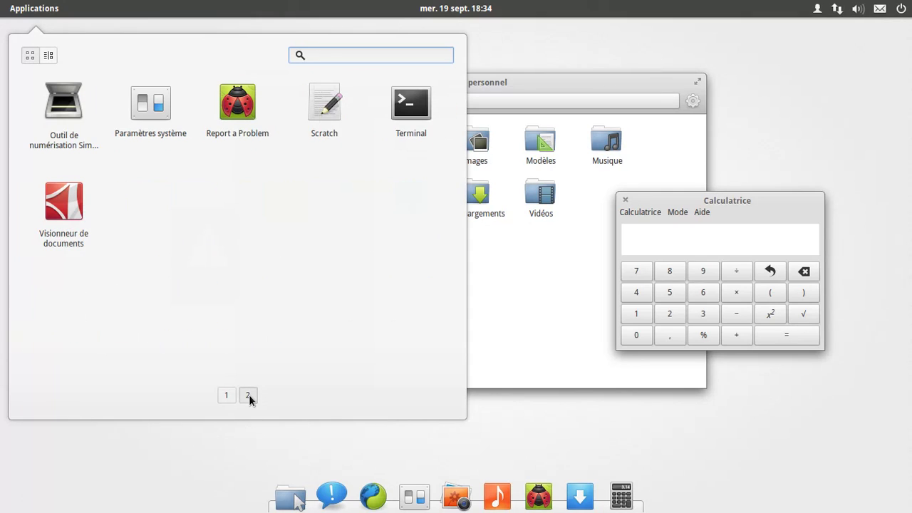
pyautogui.click(335, 122)
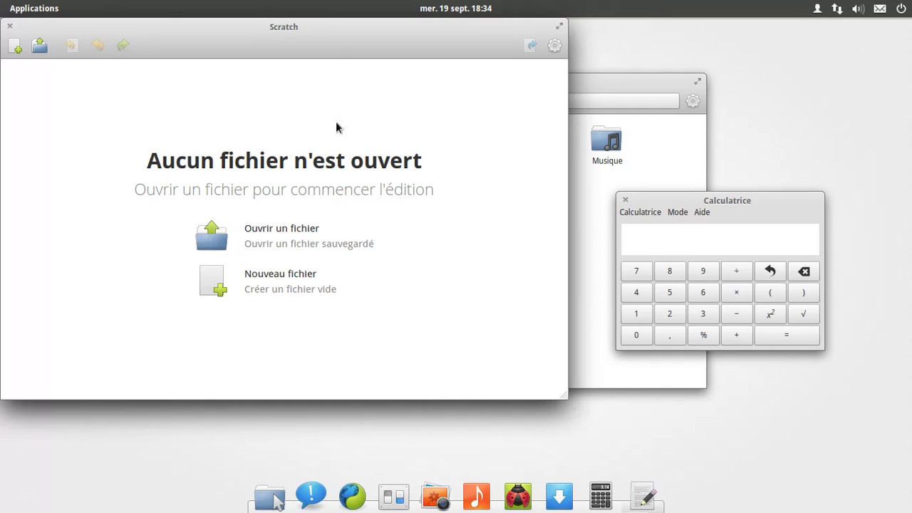
pyautogui.click(285, 275)
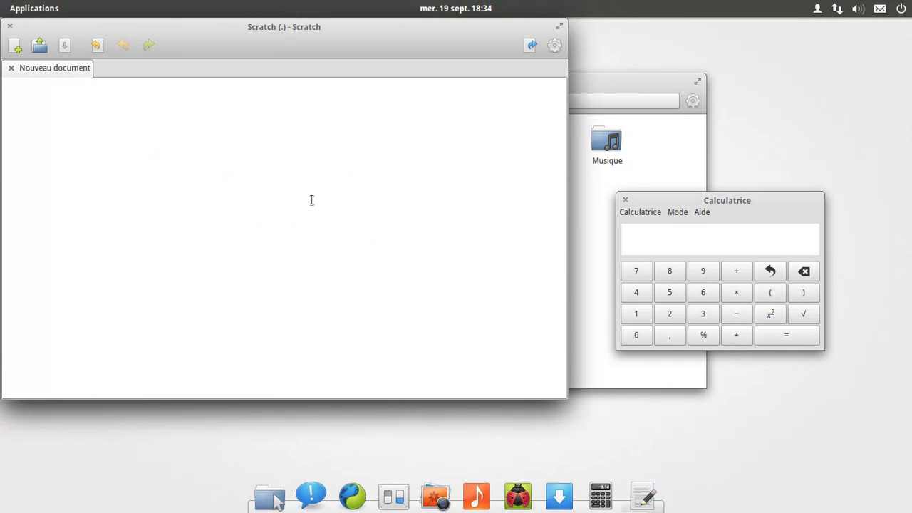
# - View Scratch's version information in its About dialog and close the dialog
pyautogui.click(554, 45)
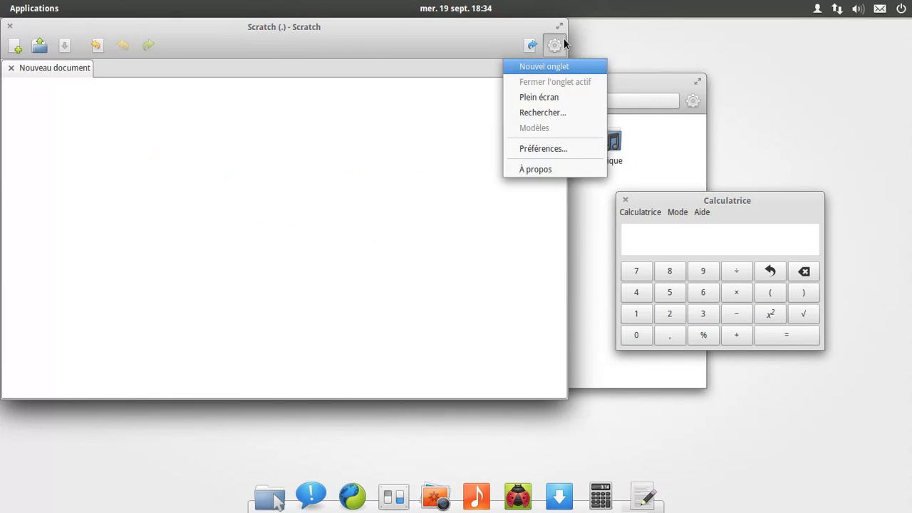
pyautogui.click(563, 168)
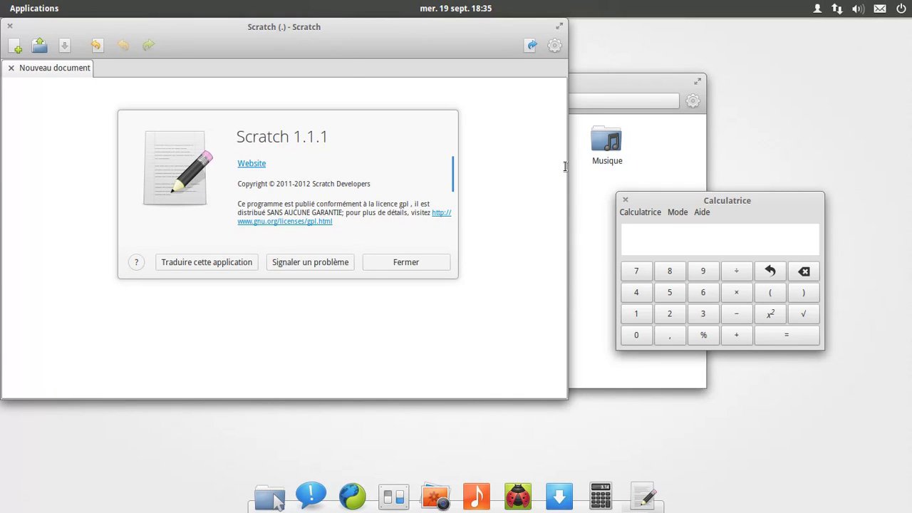
pyautogui.click(411, 262)
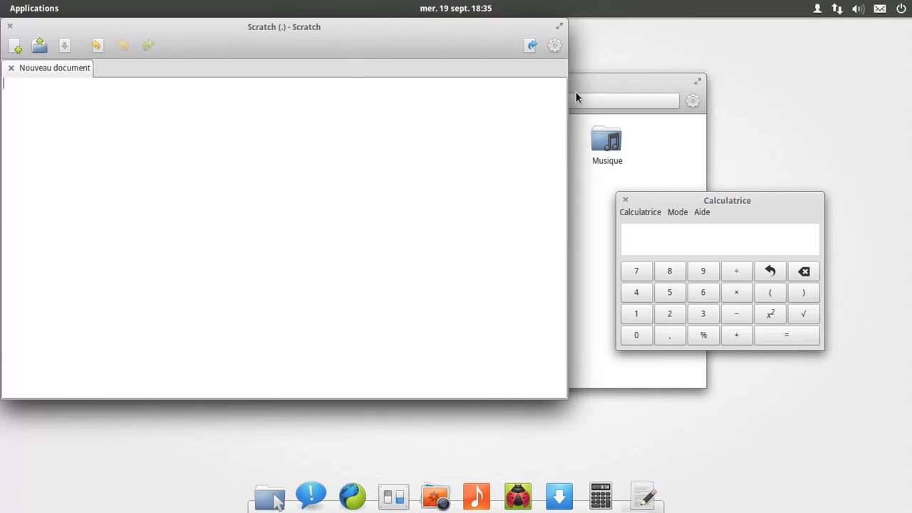
# - Review Scratch's Comportement, Interface and Extensions preferences and close them without changing anything
pyautogui.click(555, 46)
pyautogui.click(555, 149)
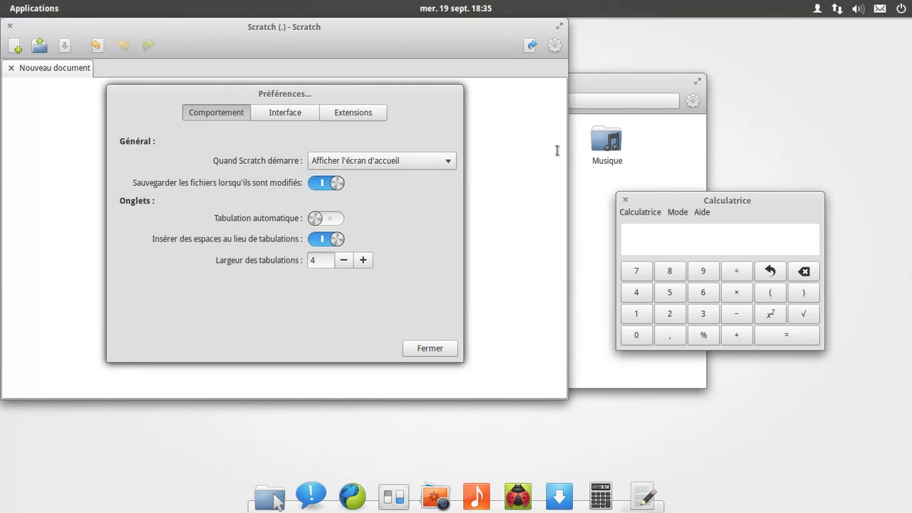
pyautogui.click(316, 110)
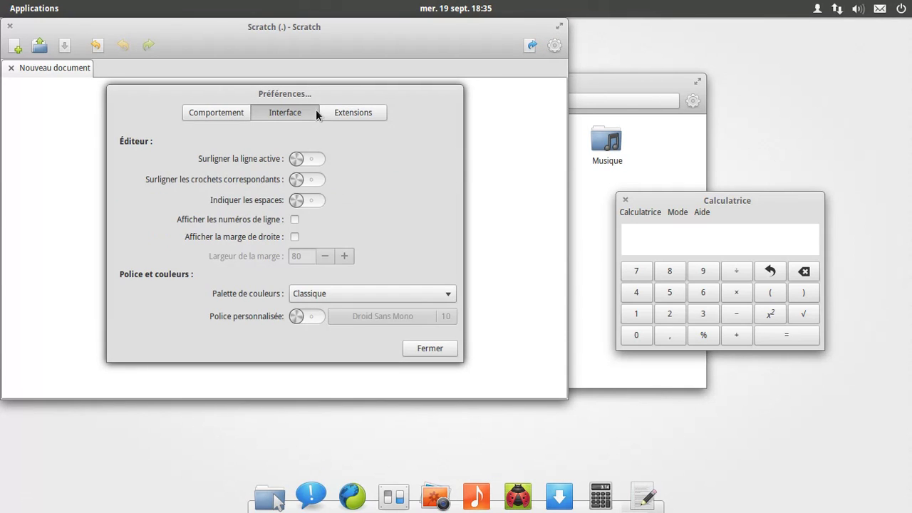
pyautogui.click(380, 111)
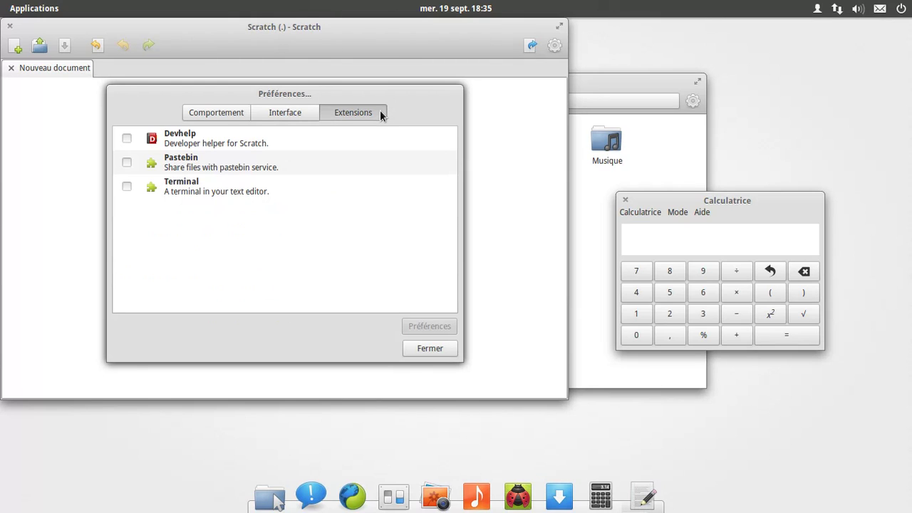
pyautogui.click(444, 349)
# - Close the Scratch and Calculatrice windows
pyautogui.click(10, 28)
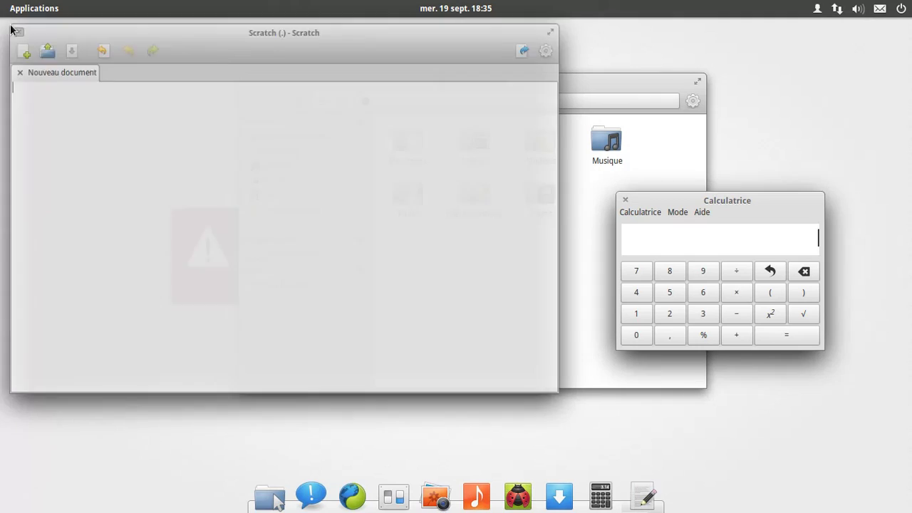
pyautogui.click(626, 200)
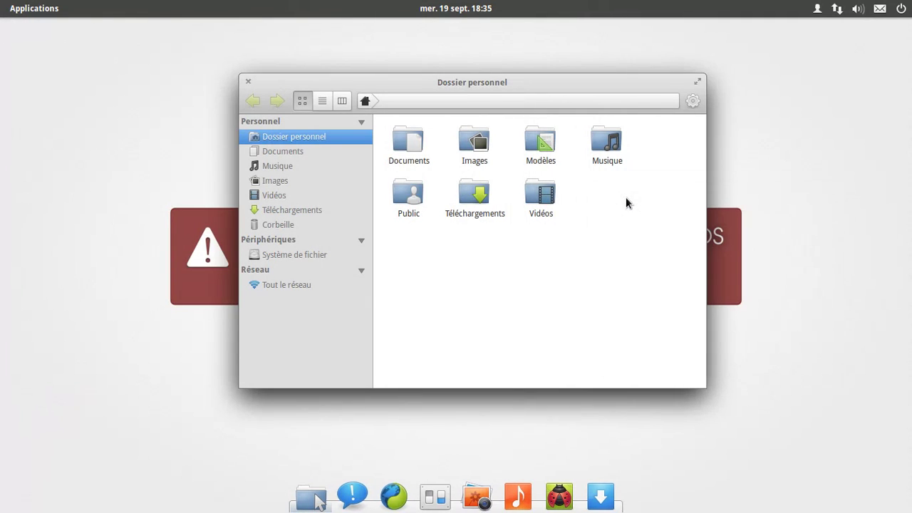
# - Open Paramètres système and view its version information in the About dialog
pyautogui.click(24, 9)
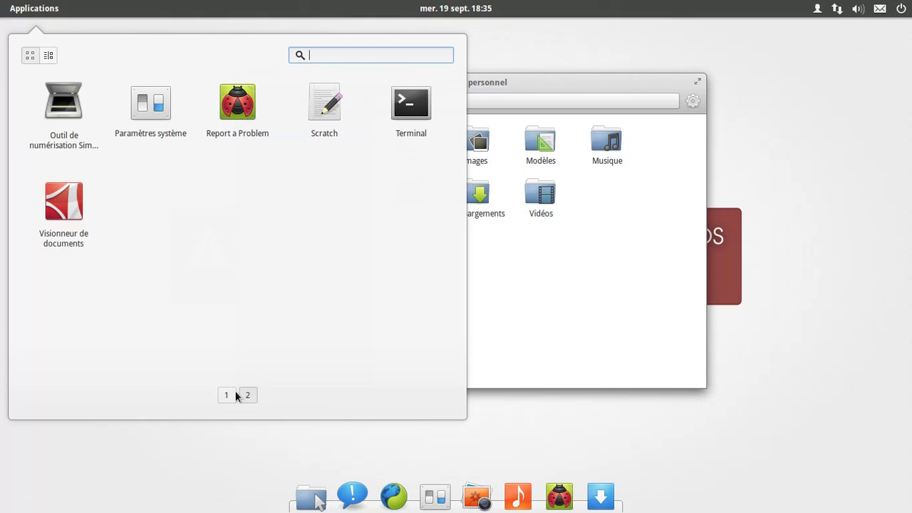
pyautogui.click(159, 117)
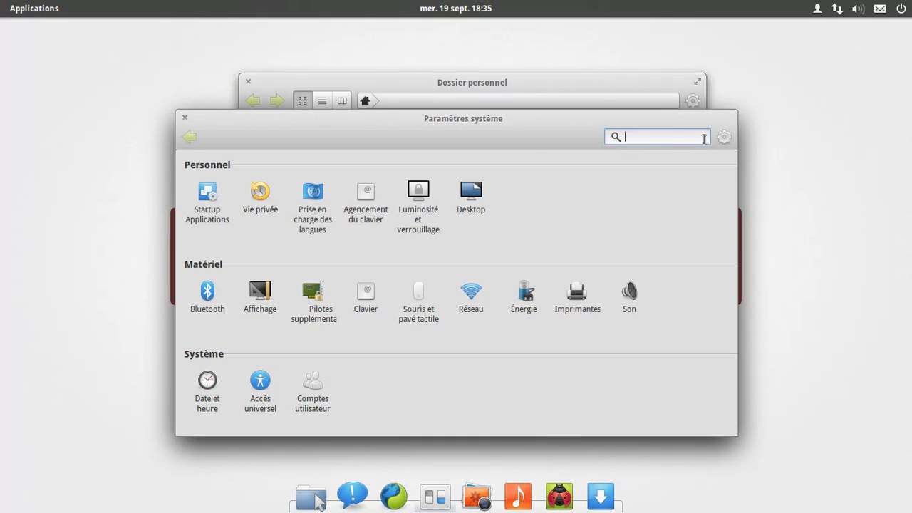
pyautogui.click(724, 137)
pyautogui.click(722, 158)
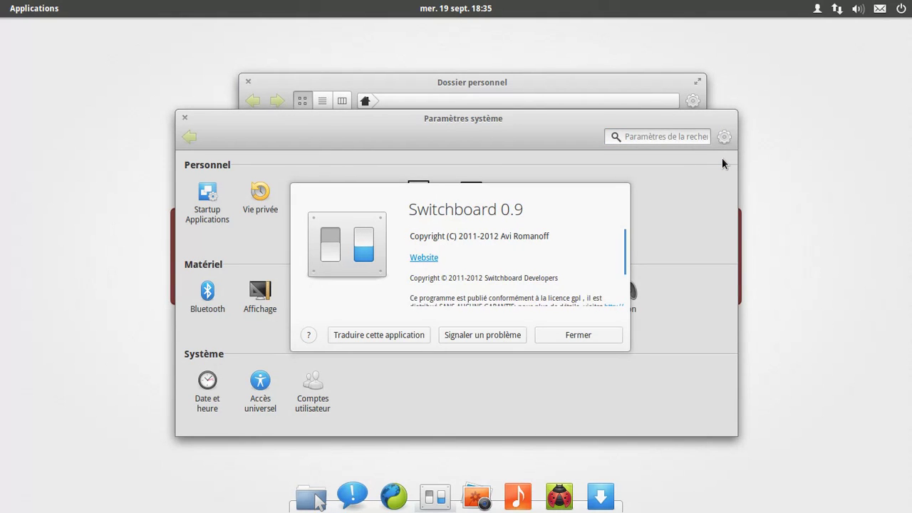
pyautogui.click(594, 332)
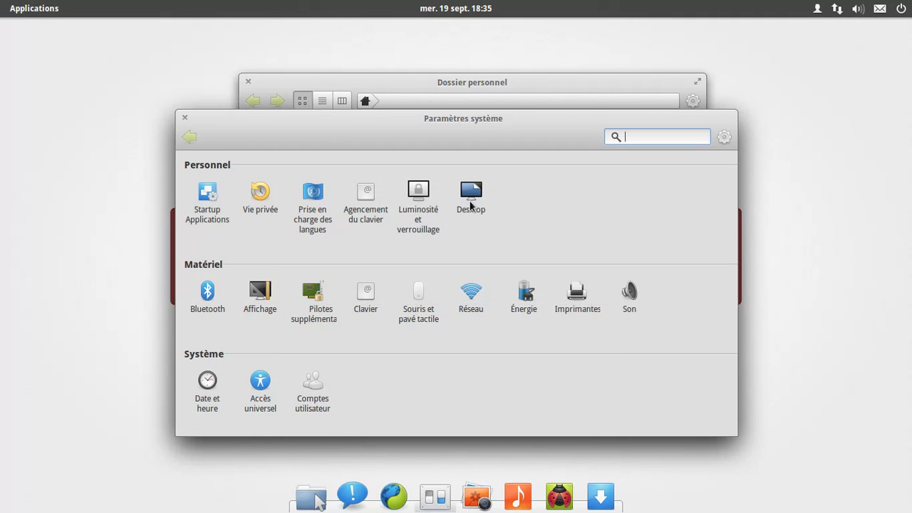
# - In the Desktop settings, set the wallpaper to the lake scene with the planet arc and browse the remaining wallpapers
pyautogui.click(471, 202)
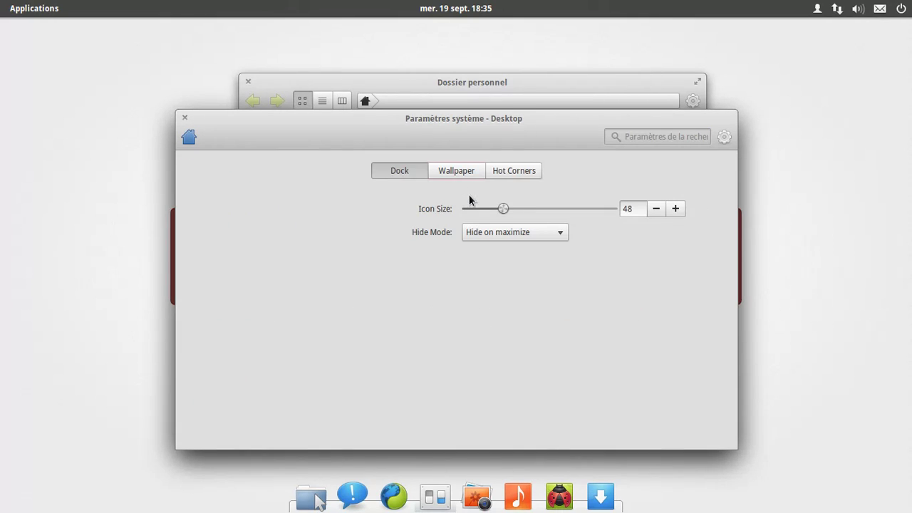
pyautogui.click(454, 171)
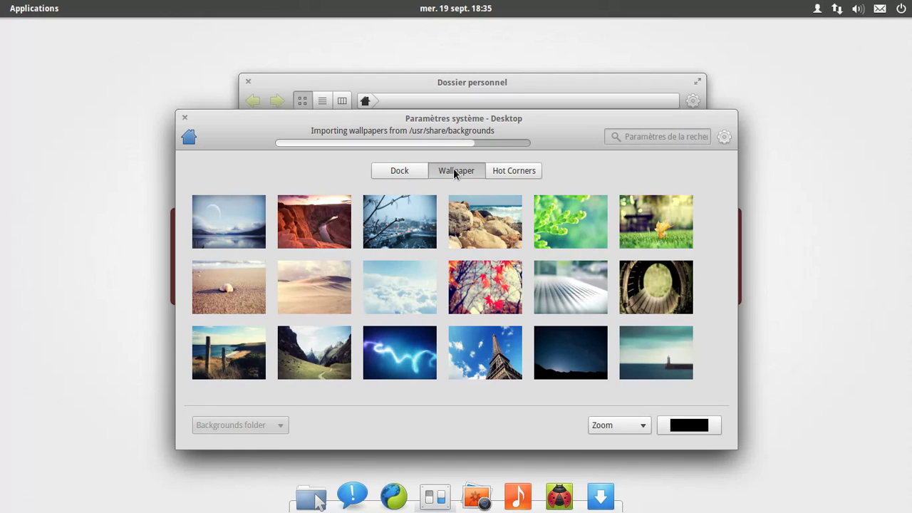
pyautogui.click(231, 233)
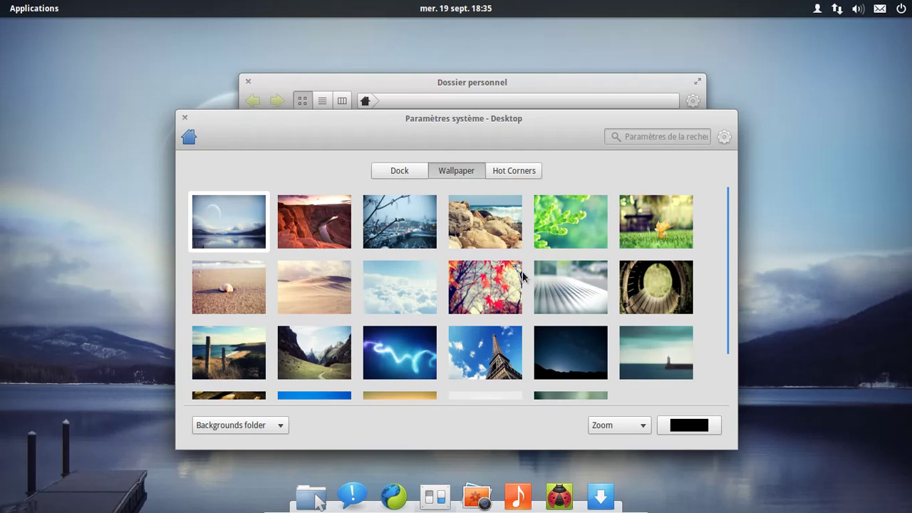
pyautogui.scroll(-2, 522, 276)
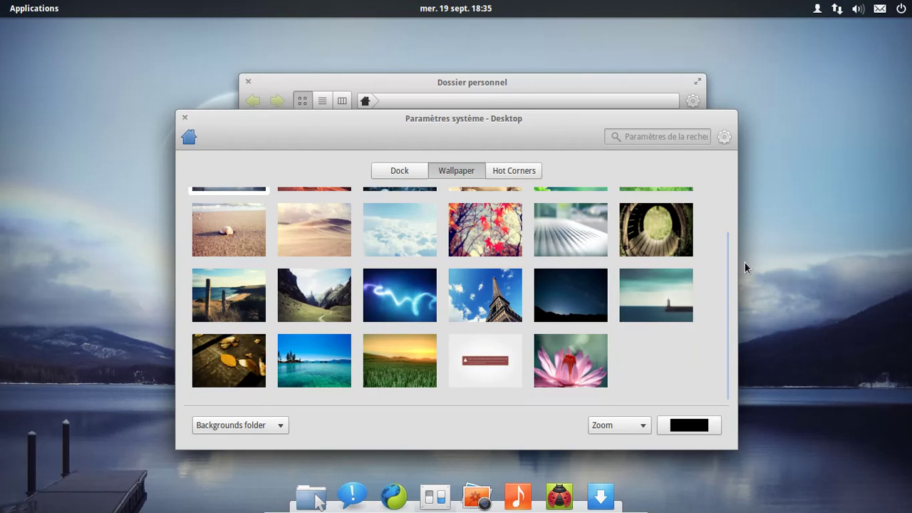
# - Review the Hot Corners options and assign Expose All Windows to the display's lower-left corner
pyautogui.click(518, 170)
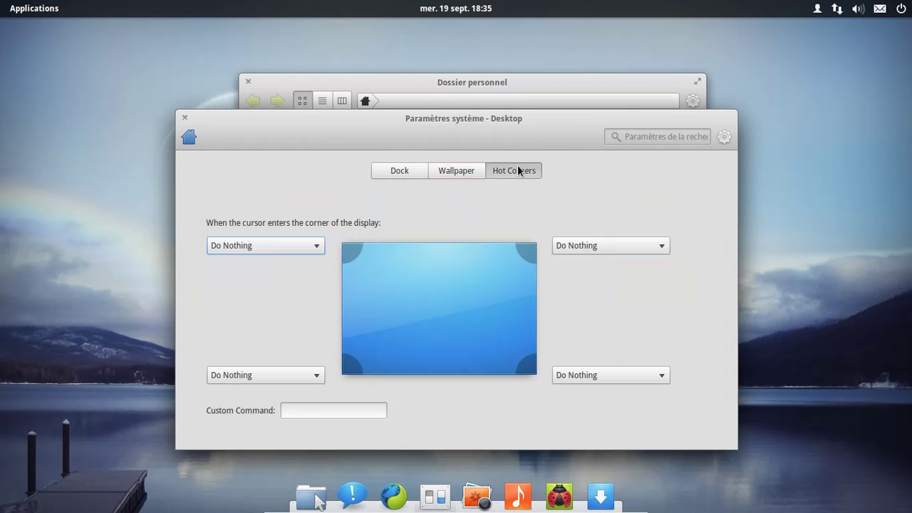
pyautogui.click(309, 251)
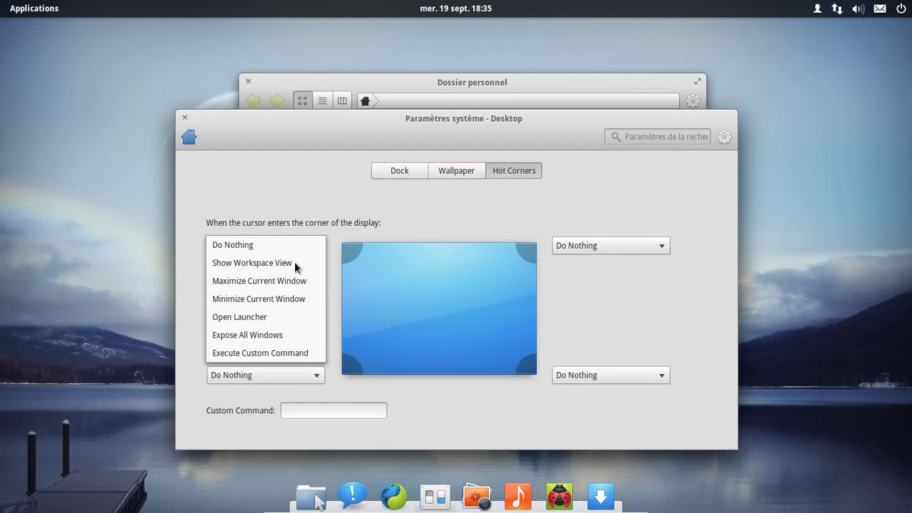
pyautogui.click(359, 221)
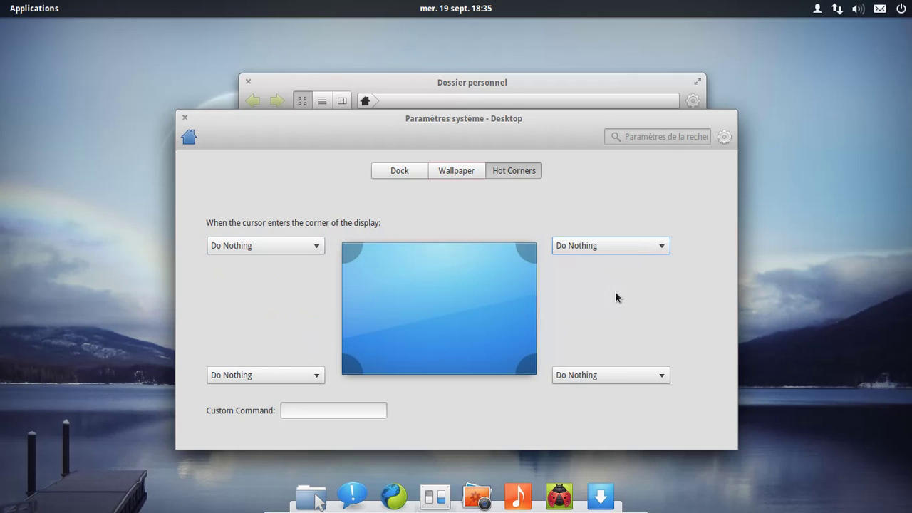
pyautogui.click(312, 377)
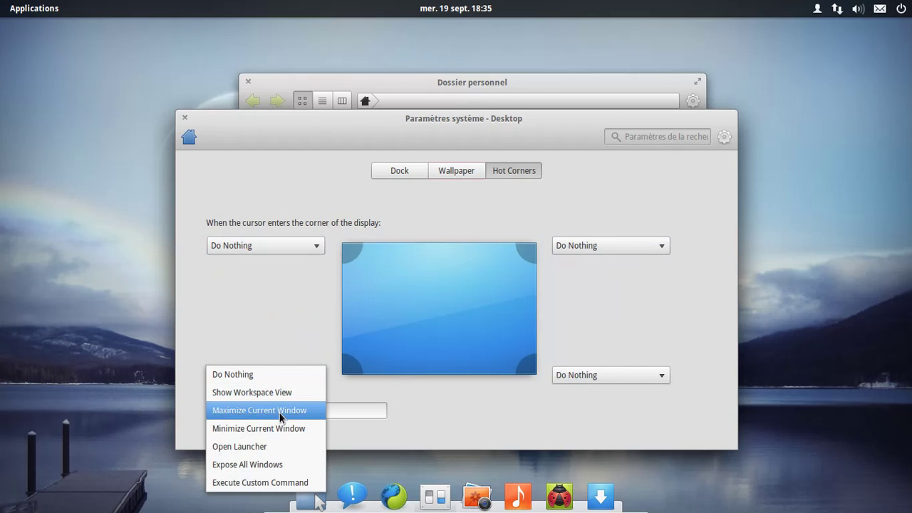
pyautogui.click(272, 468)
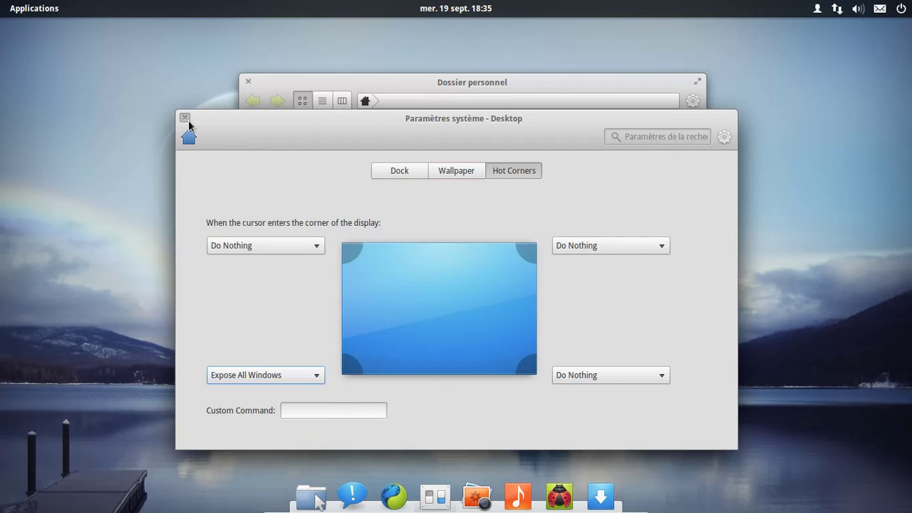
# - Close the system settings, try the window overview and return to the Dossier personnel window
pyautogui.click(187, 118)
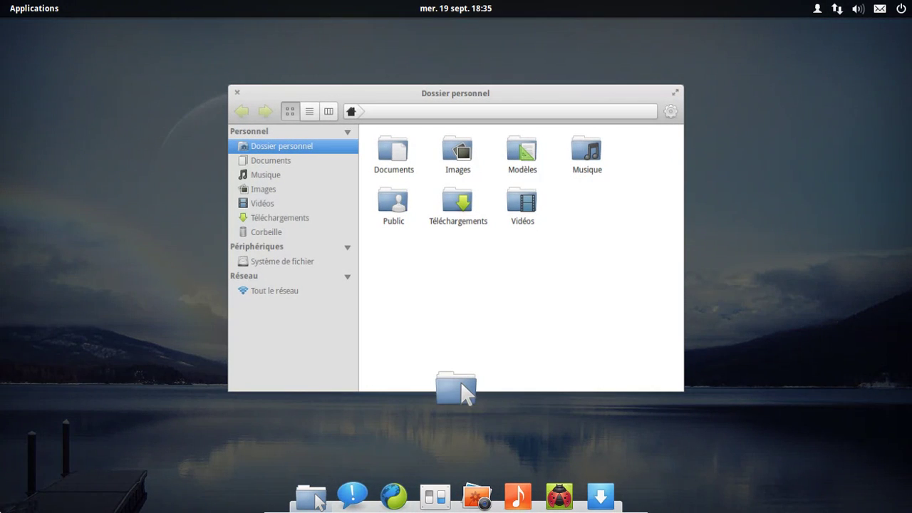
pyautogui.click(419, 351)
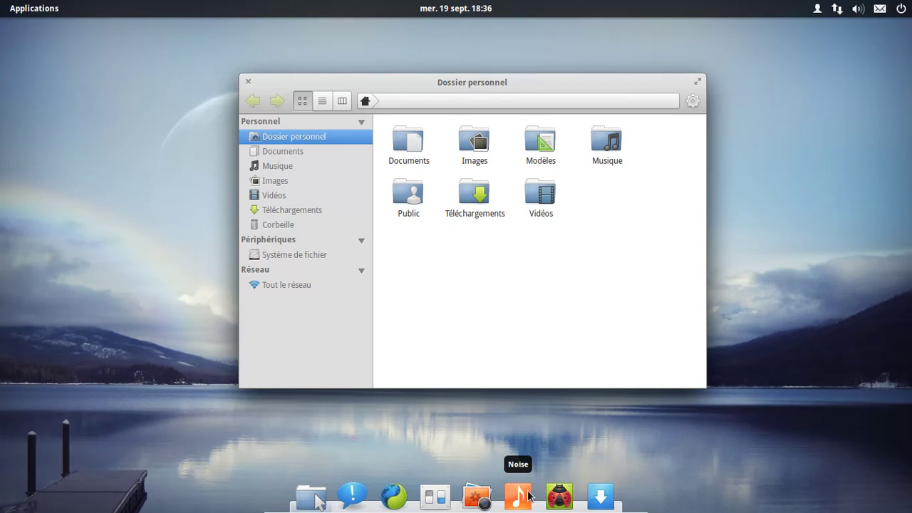
# - Launch Noise, browse its album library and move the window to the workspace on the right
pyautogui.click(528, 493)
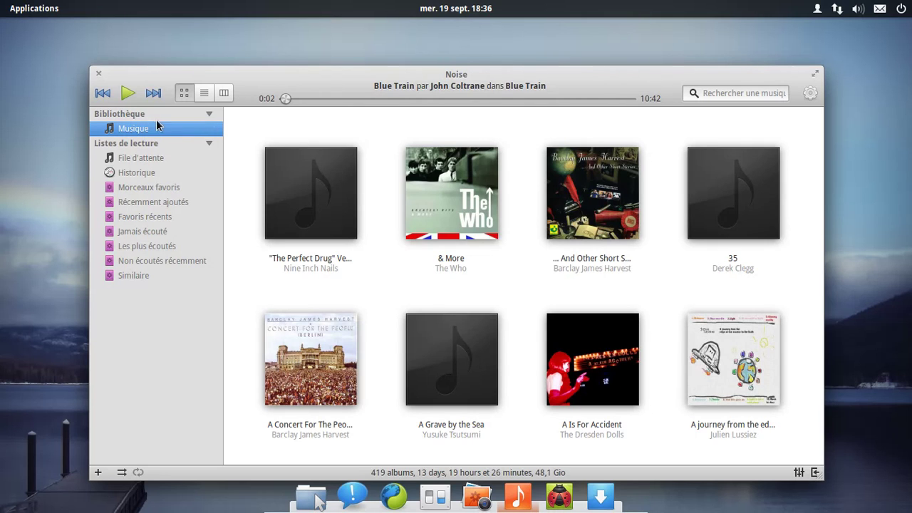
pyautogui.scroll(-5, 801, 161)
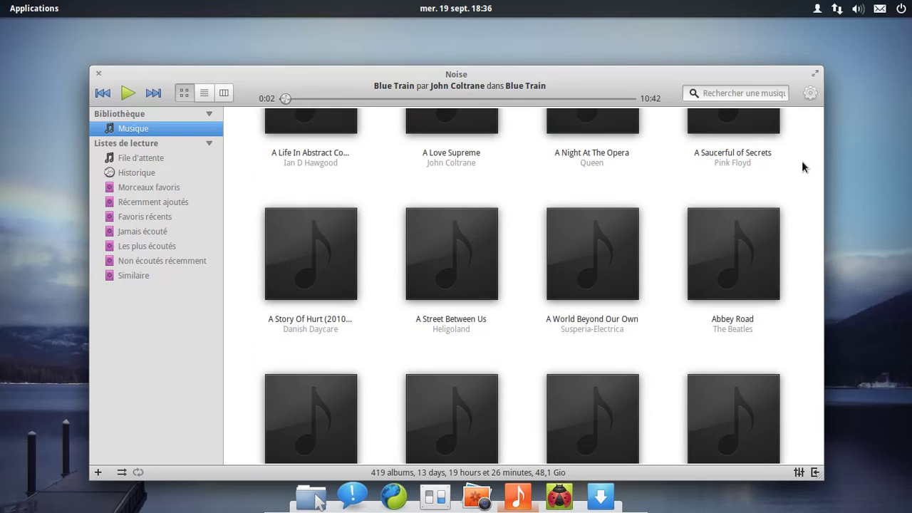
pyautogui.rightClick(501, 75)
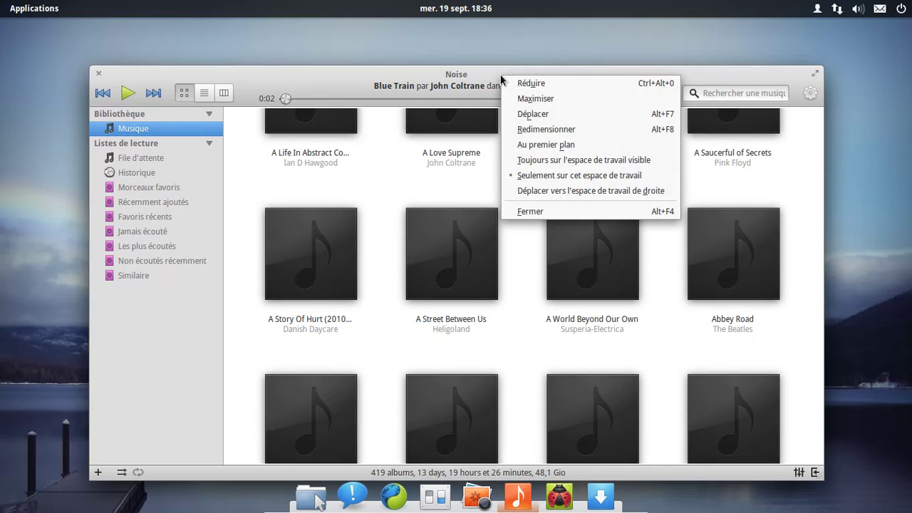
pyautogui.click(614, 191)
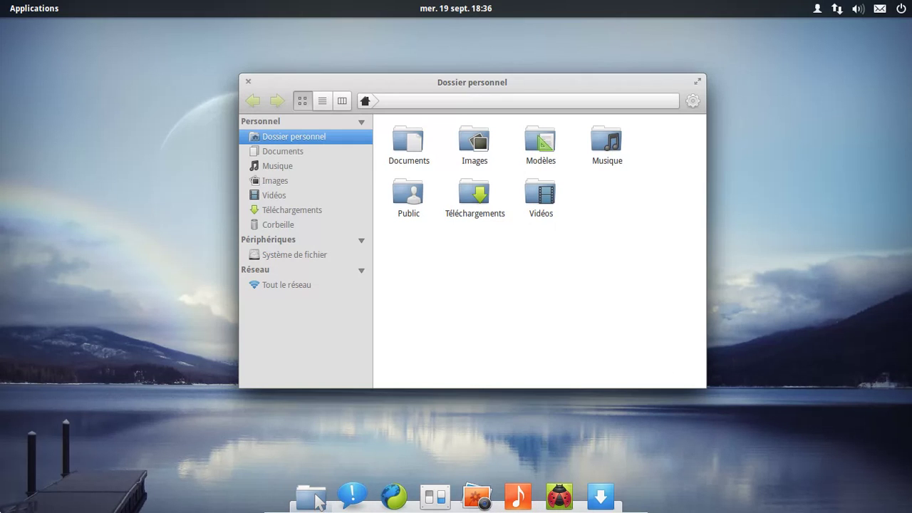
pyautogui.moveTo(317, 502); pyautogui.dragTo(461, 388)
pyautogui.press('Right')
pyautogui.hotkey('shift', 'Right')
pyautogui.hotkey('shift', 'Right')
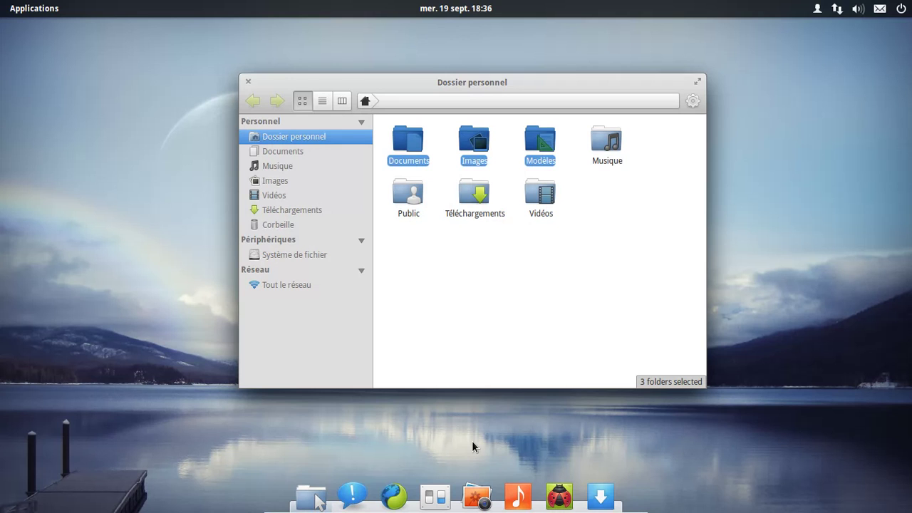
pyautogui.click(493, 364)
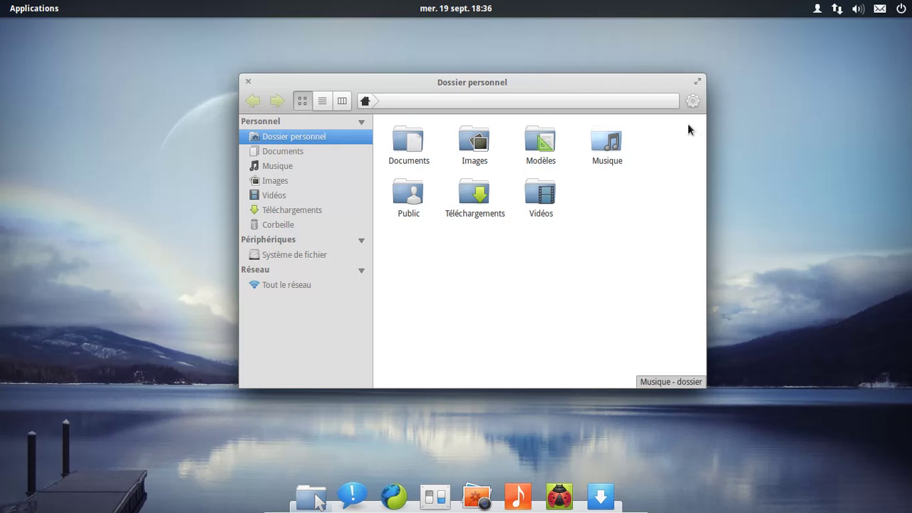
pyautogui.click(249, 82)
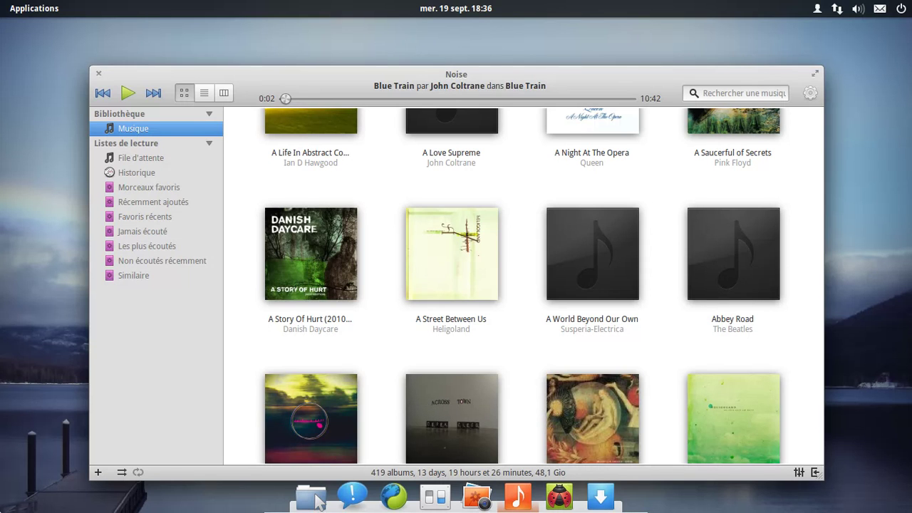
pyautogui.press('super+w')
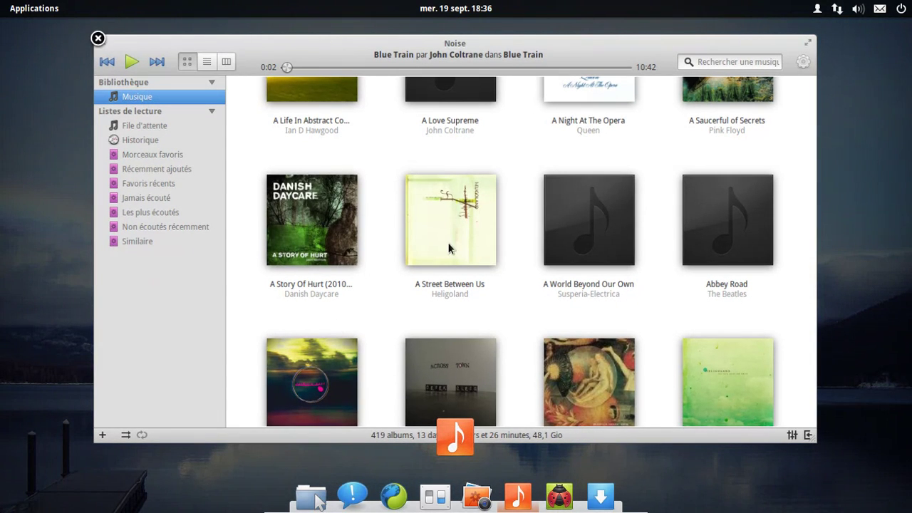
pyautogui.click(525, 299)
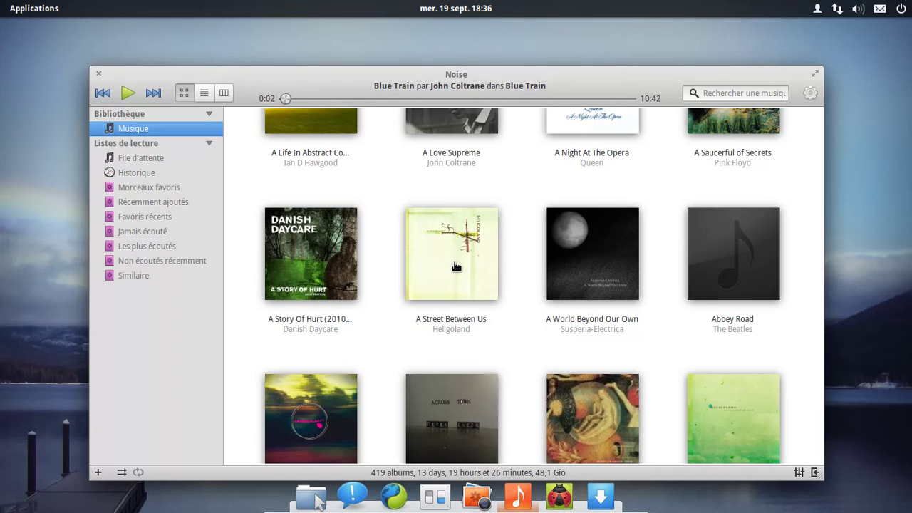
# - Play Come Together from the Abbey Road album and close the album's track list
pyautogui.click(743, 266)
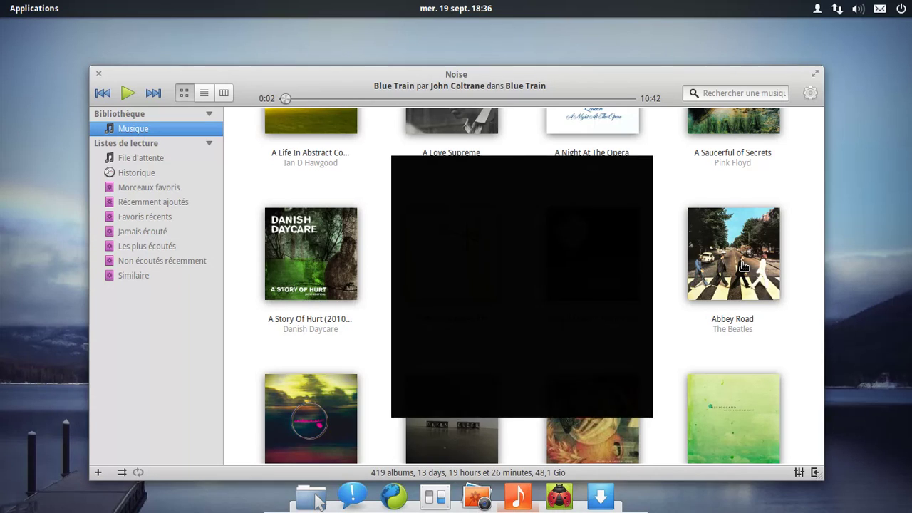
pyautogui.click(449, 232)
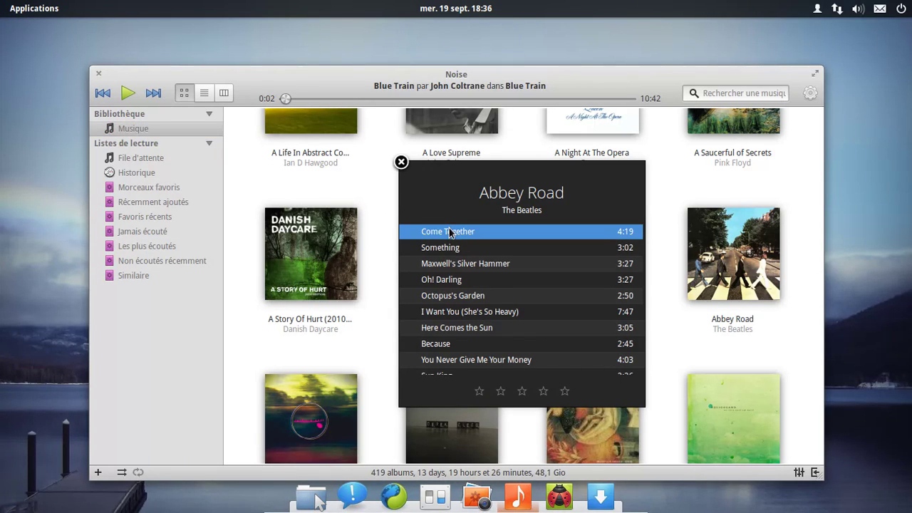
pyautogui.doubleClick(450, 232)
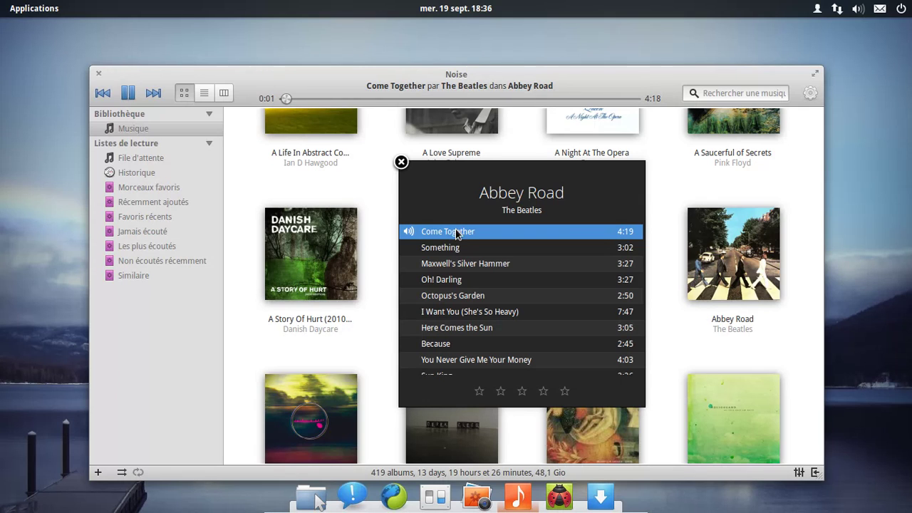
pyautogui.click(402, 162)
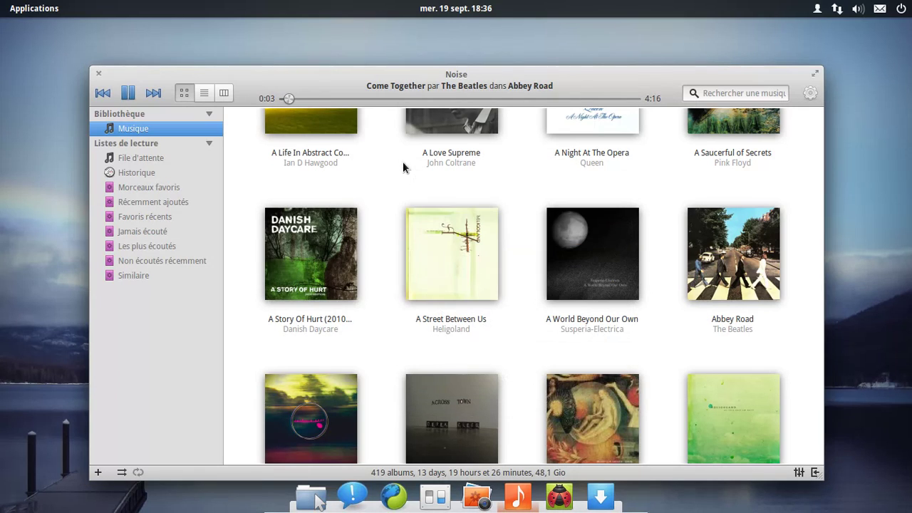
# - Review Noise's Général and Last.fm preferences and close them without changing anything
pyautogui.click(810, 93)
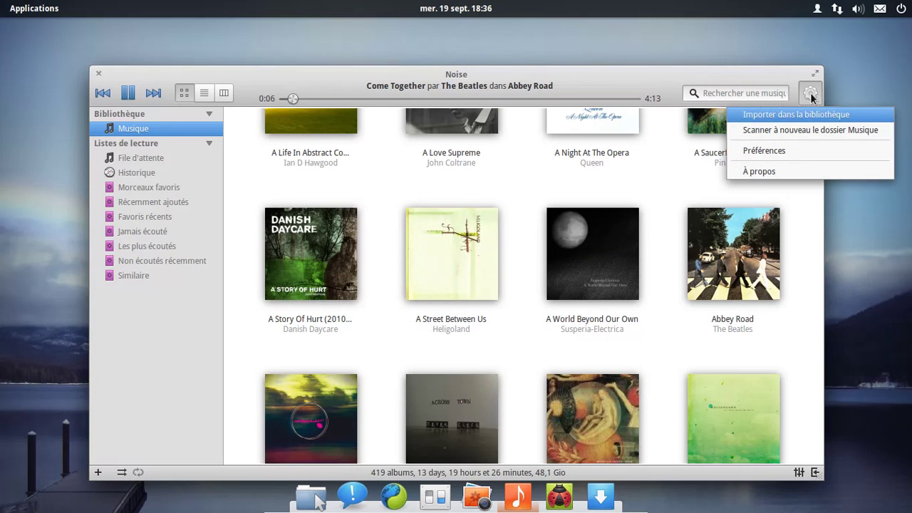
pyautogui.click(781, 152)
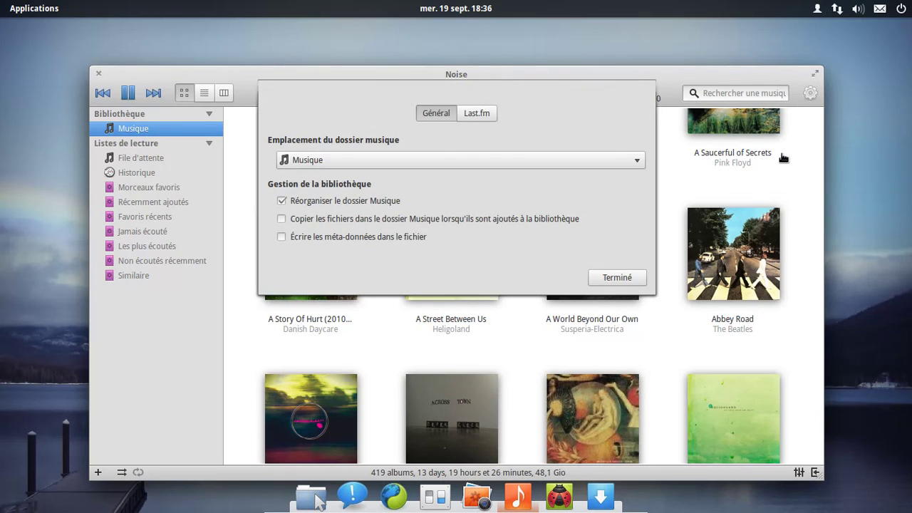
pyautogui.click(475, 118)
pyautogui.click(436, 117)
pyautogui.click(618, 278)
# - View Noise's version information in its About dialog and close the dialog
pyautogui.click(805, 99)
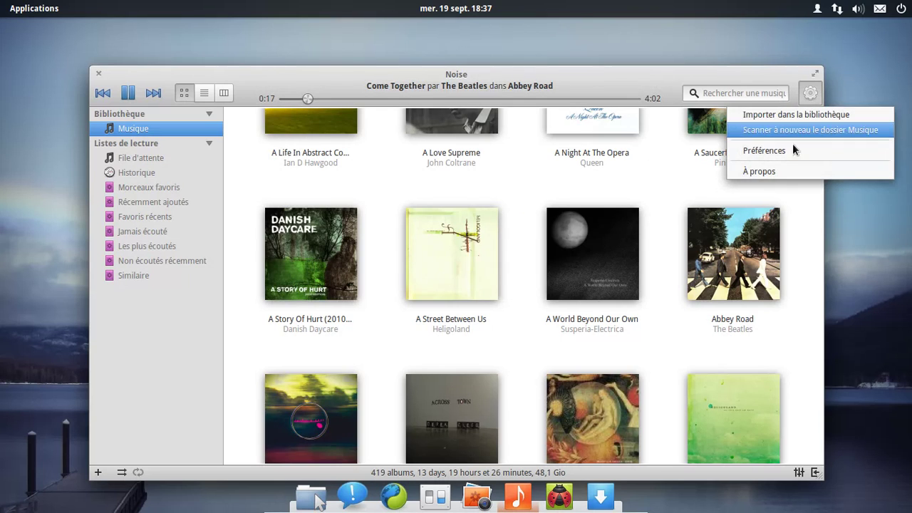
pyautogui.click(782, 172)
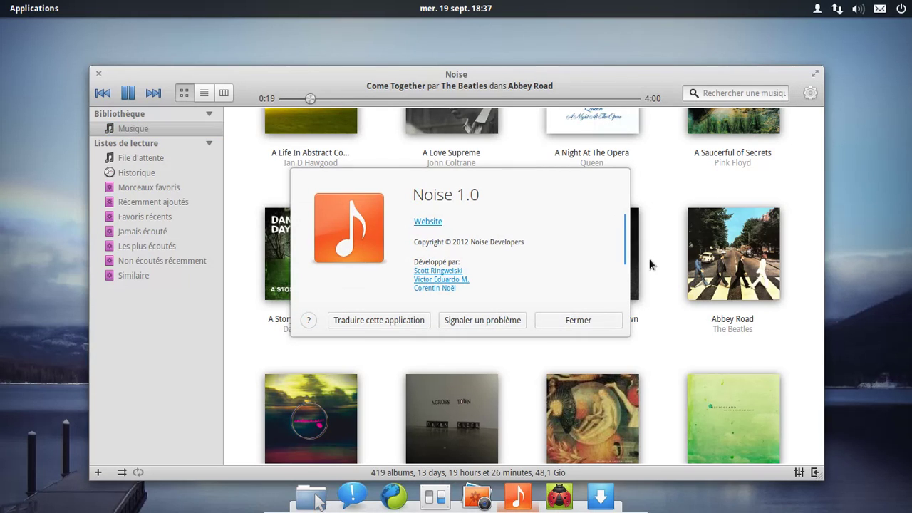
pyautogui.click(589, 320)
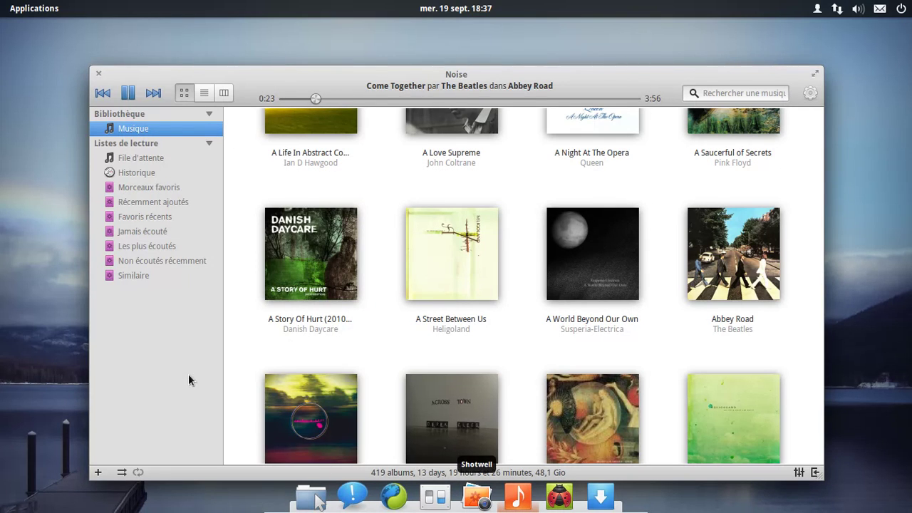
# - Launch Geary from the first page of the application launcher and move its window to the workspace on the right
pyautogui.click(50, 11)
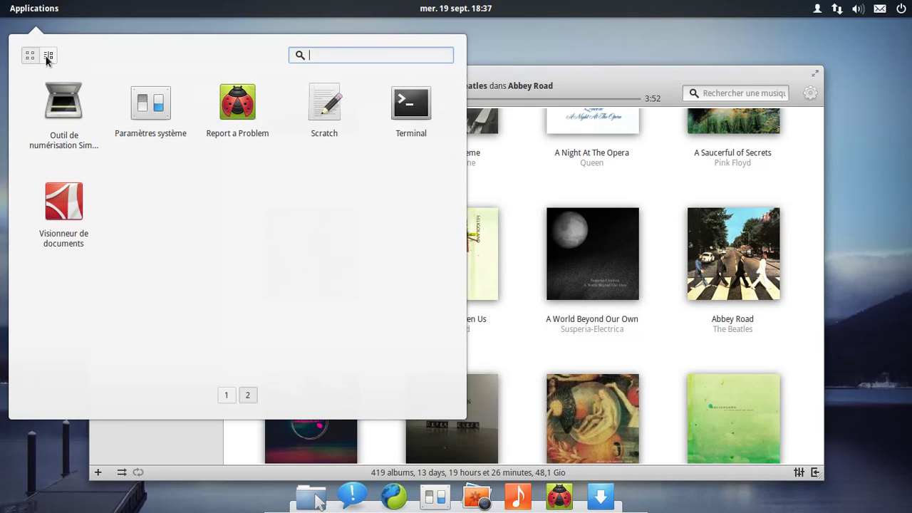
pyautogui.click(233, 397)
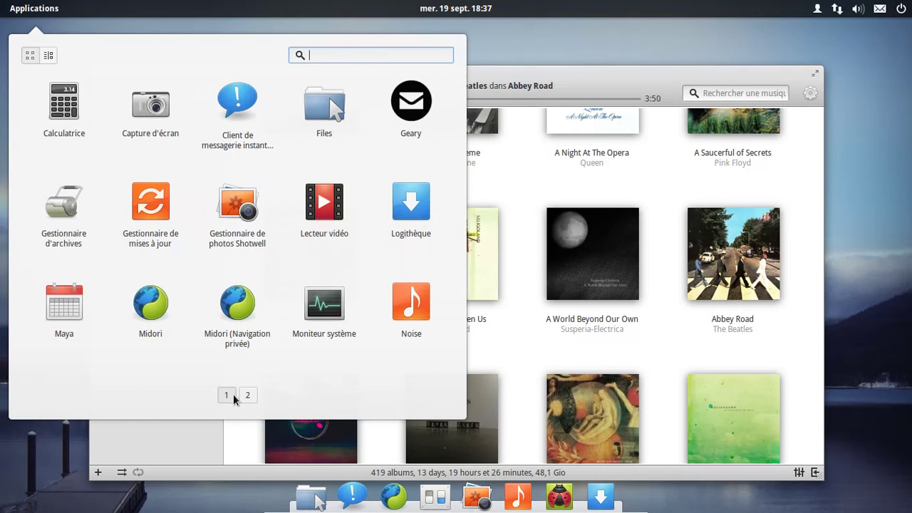
pyautogui.click(416, 116)
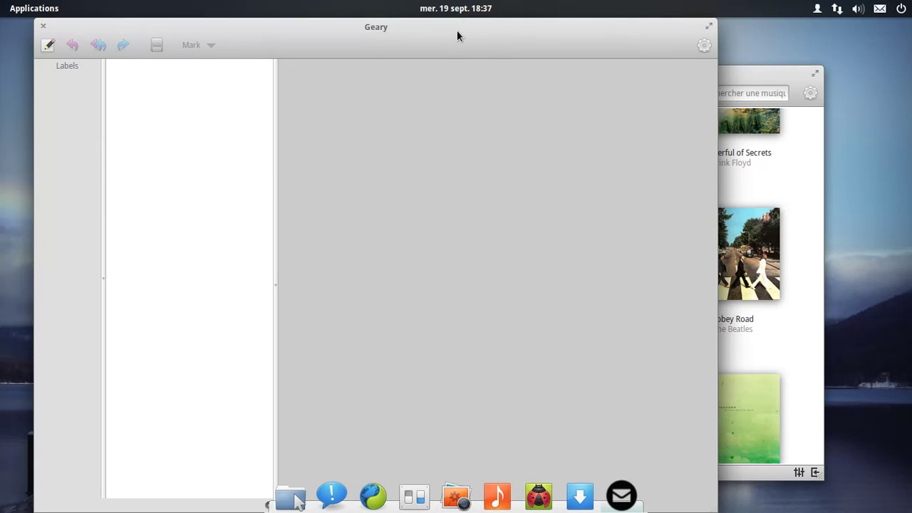
pyautogui.rightClick(457, 30)
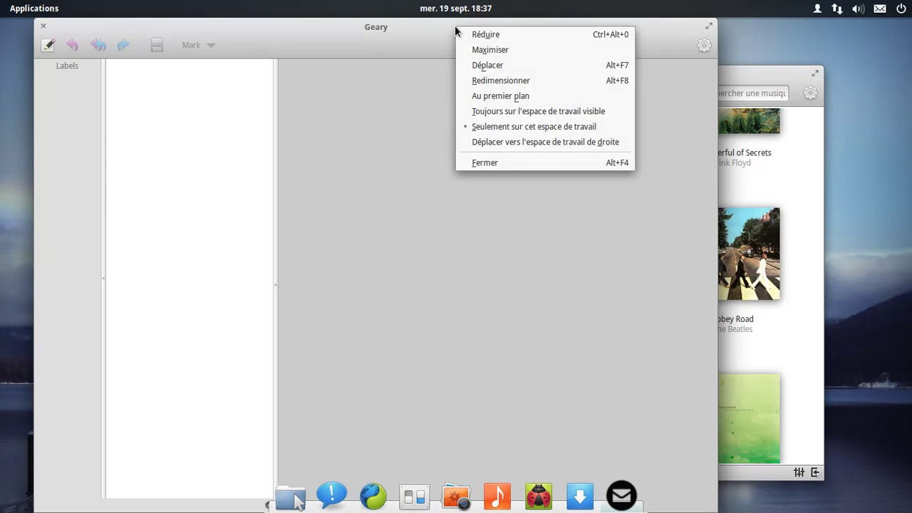
pyautogui.click(548, 142)
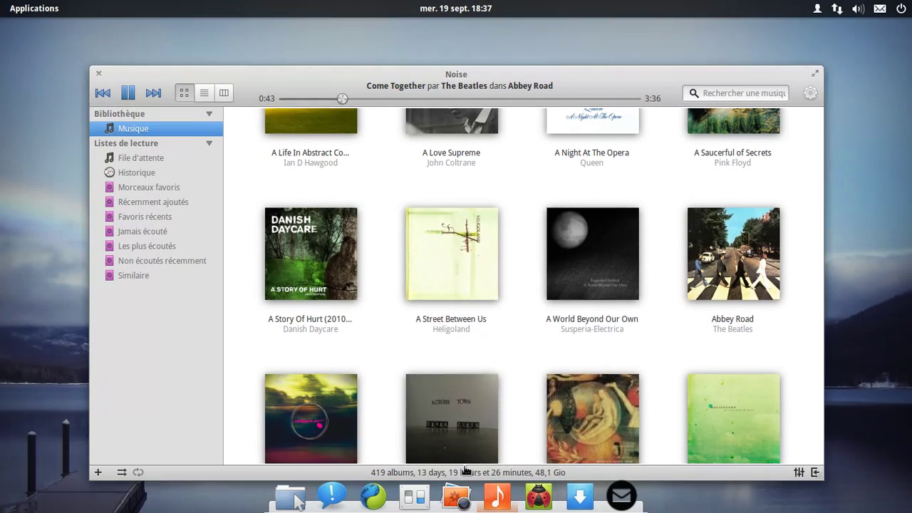
# - Open the track list of the album A Street Between Us in Noise
pyautogui.click(464, 330)
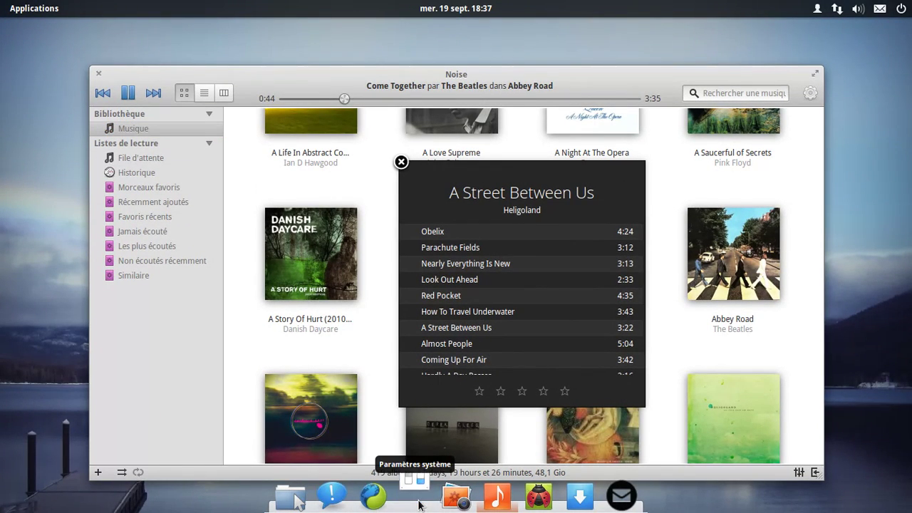
# - Close the album's track list and try to open the Desktop page of the system settings
pyautogui.click(401, 163)
pyautogui.click(415, 499)
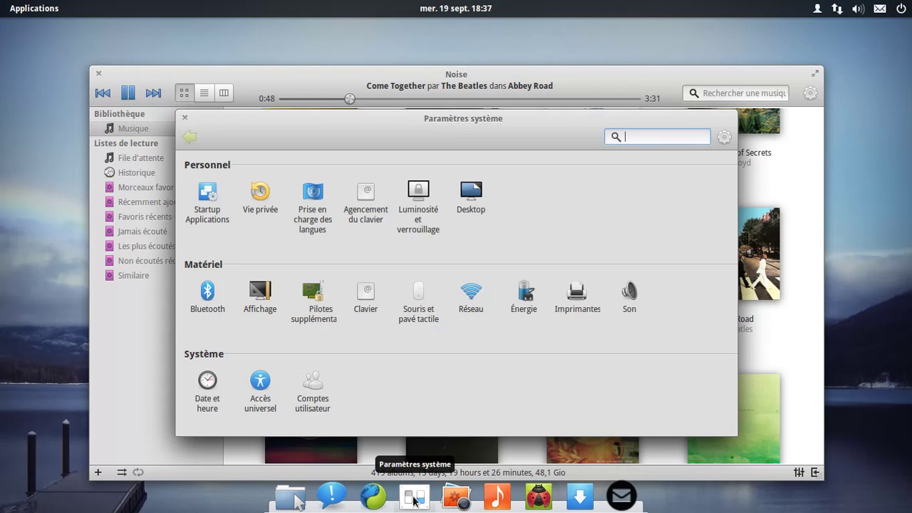
pyautogui.click(468, 195)
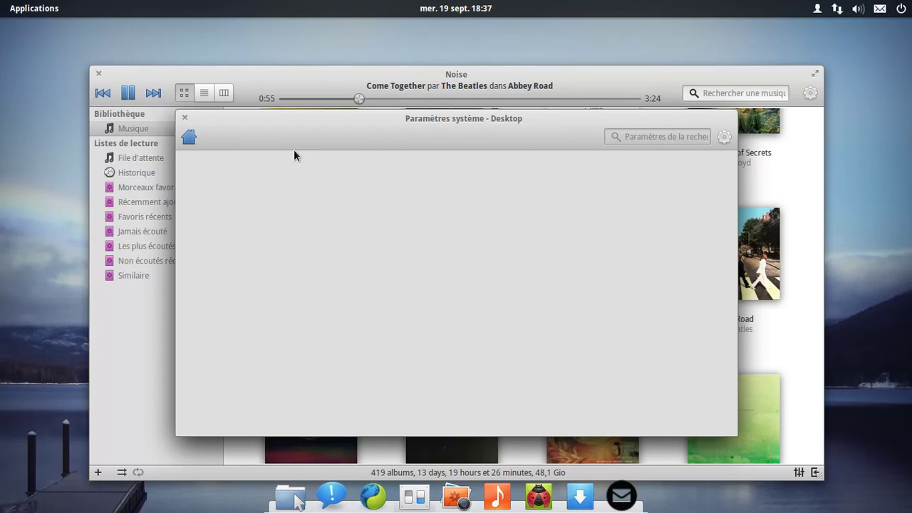
pyautogui.click(189, 135)
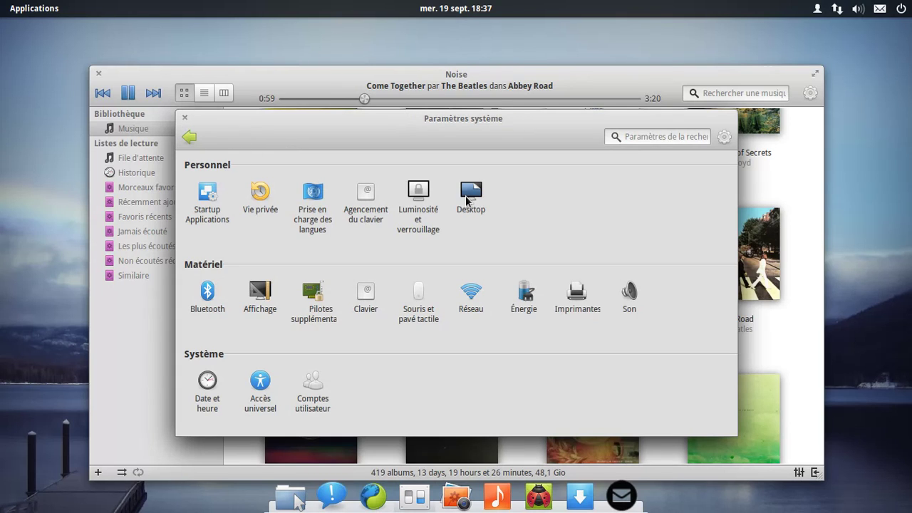
pyautogui.click(467, 201)
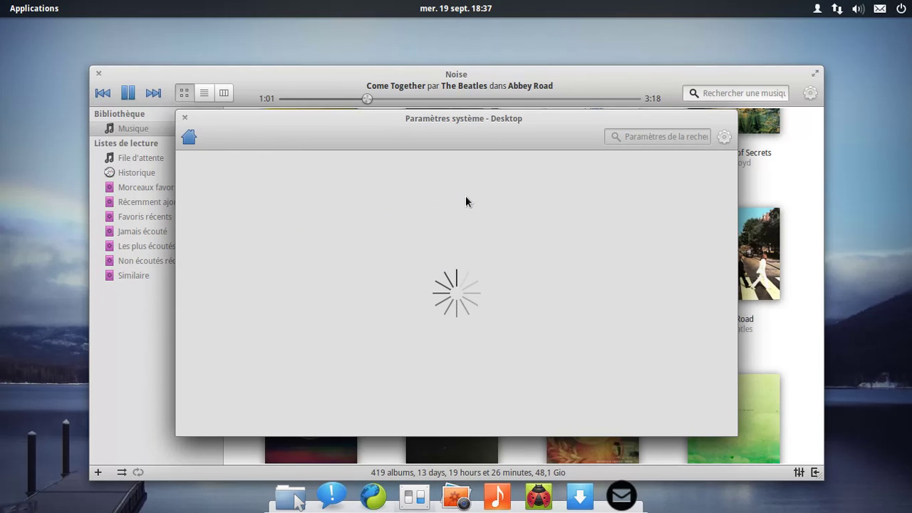
# - Pause playback in Noise and review the Dock and Wallpaper pages of the Desktop settings
pyautogui.click(135, 93)
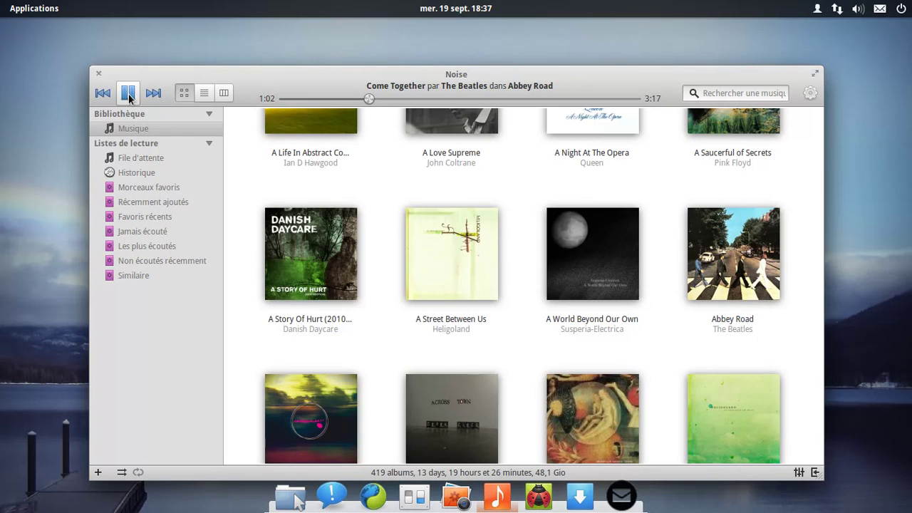
pyautogui.hotkey('alt', 'F4')
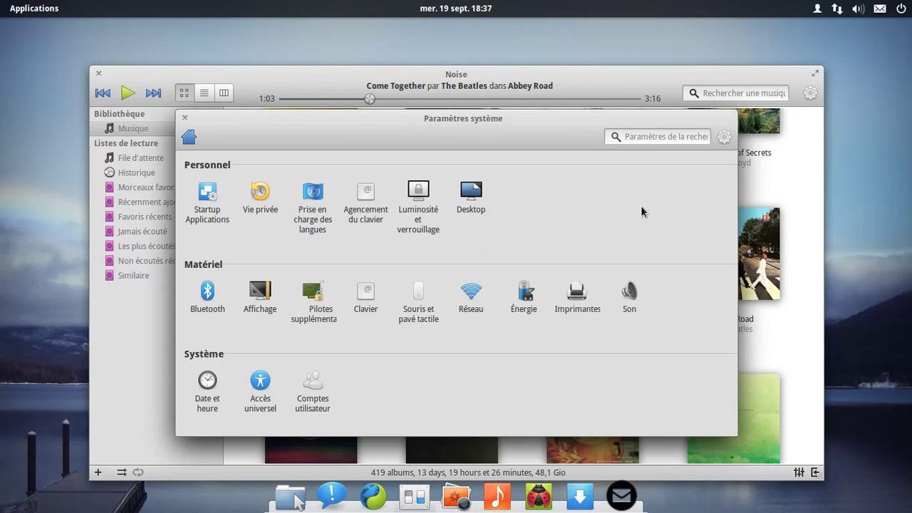
pyautogui.click(472, 194)
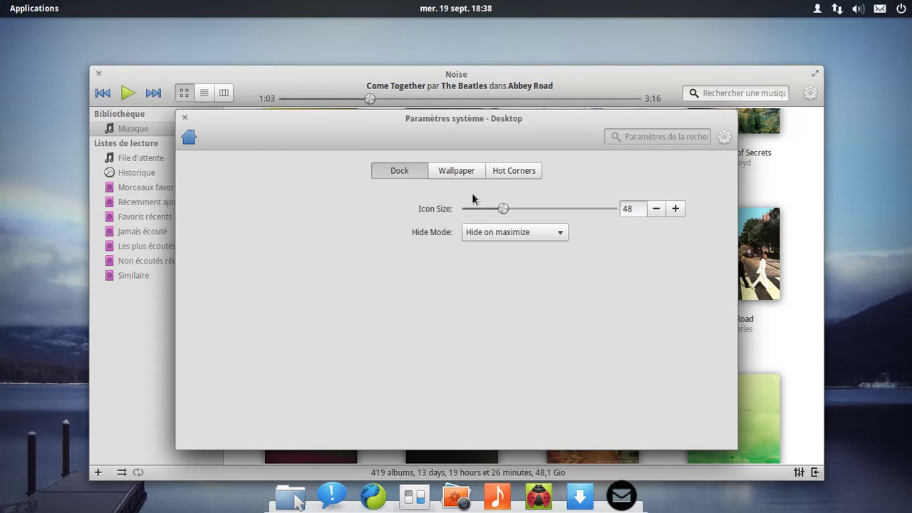
pyautogui.click(460, 172)
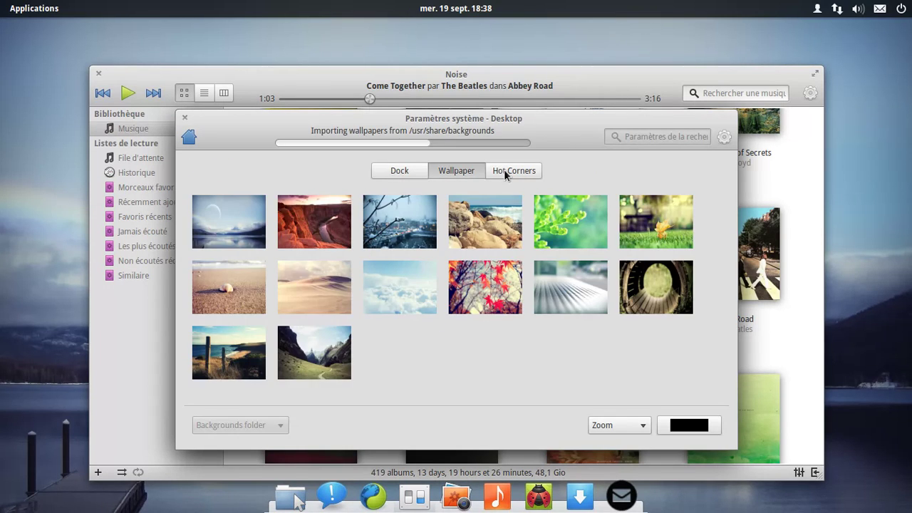
# - Set the display's bottom-left hot corner to Show Workspace View and close the system settings after submitting the error report
pyautogui.click(504, 169)
pyautogui.click(277, 376)
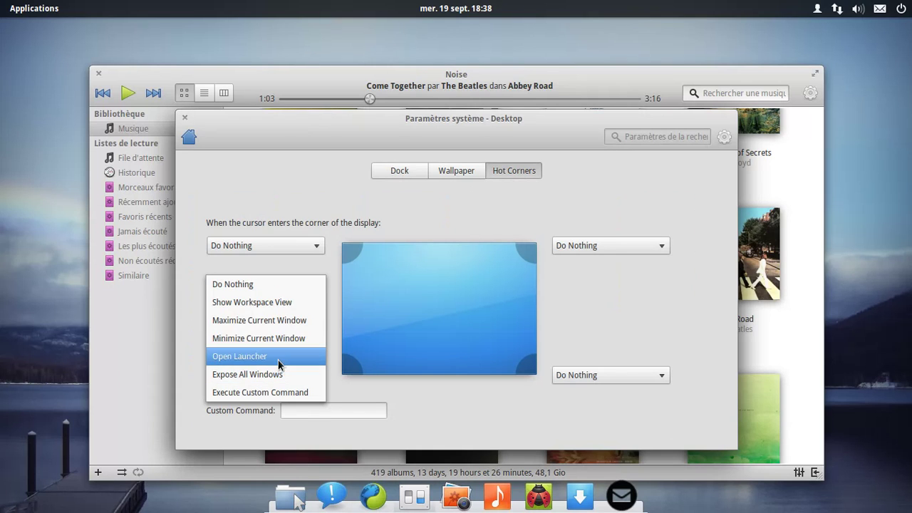
pyautogui.click(279, 308)
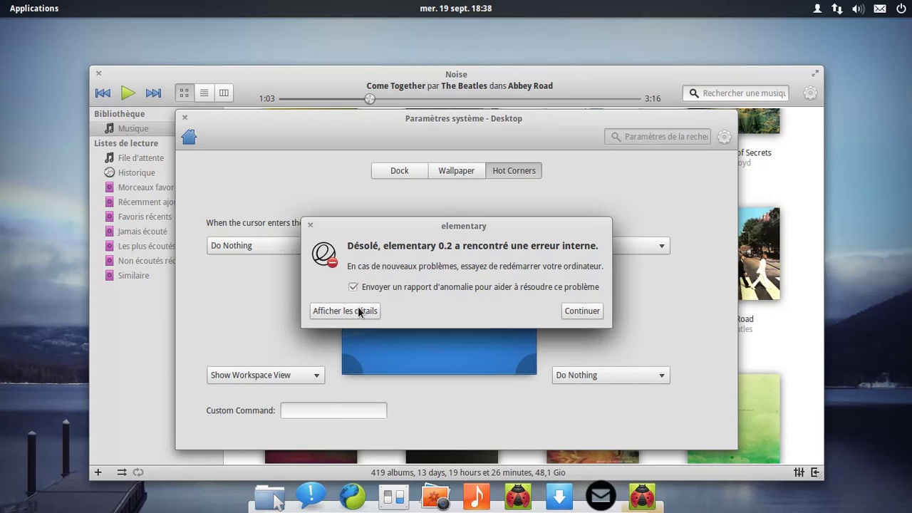
pyautogui.click(579, 315)
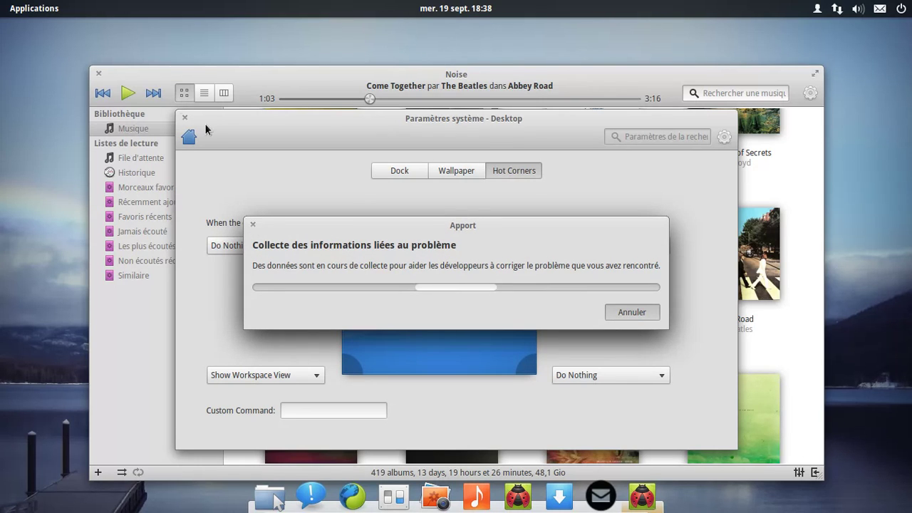
pyautogui.click(185, 117)
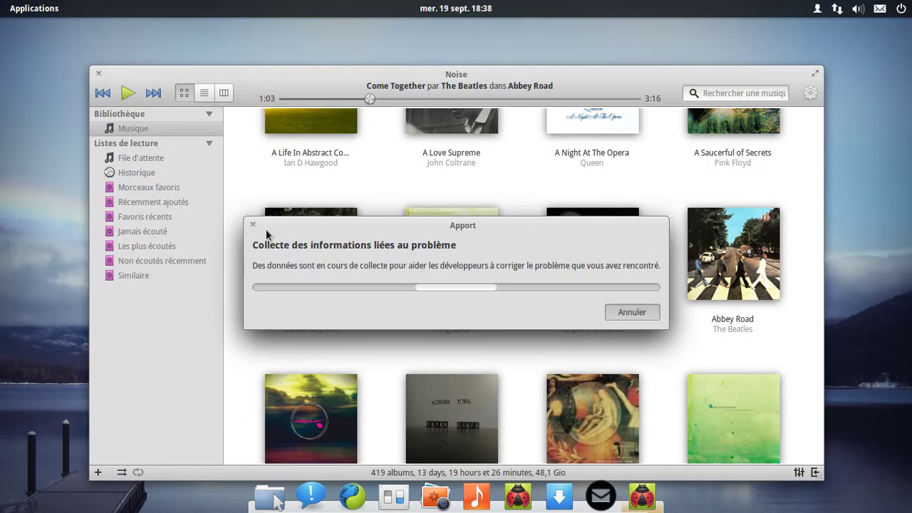
# - Switch to Geary and view the arch-commits-request and Mozilla Firefox messages
pyautogui.click(606, 497)
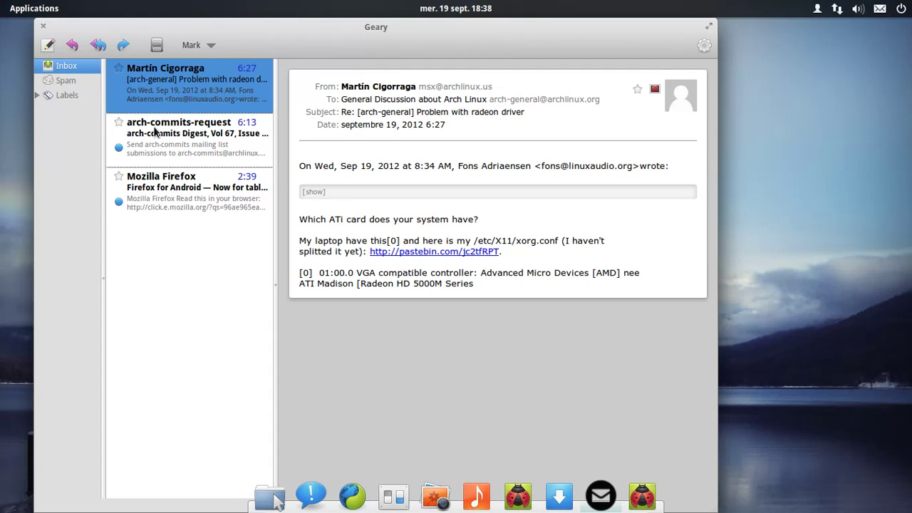
pyautogui.click(196, 142)
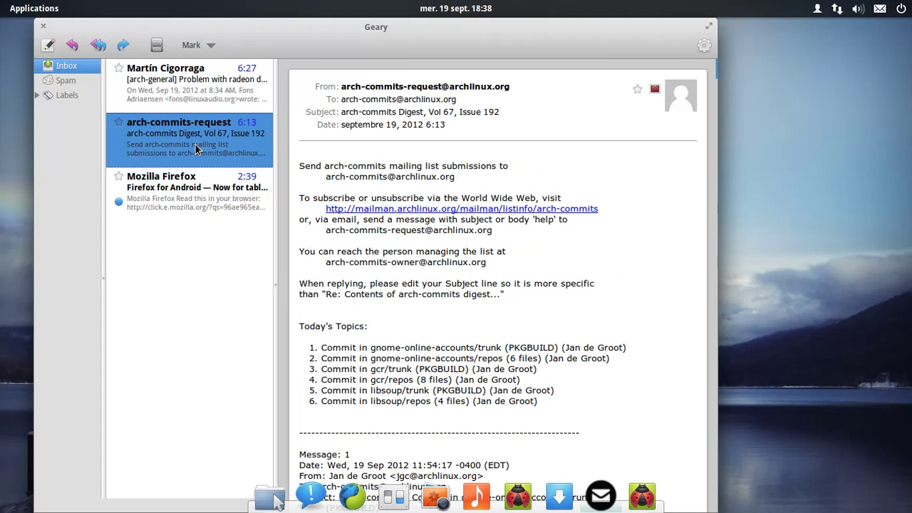
pyautogui.click(187, 197)
# - Check Geary's application menu and dismiss it
pyautogui.click(704, 45)
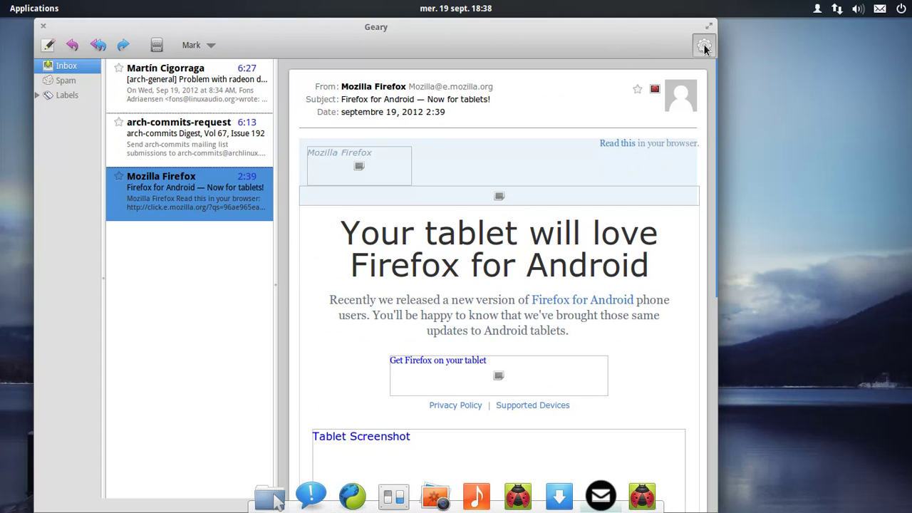
pyautogui.click(705, 105)
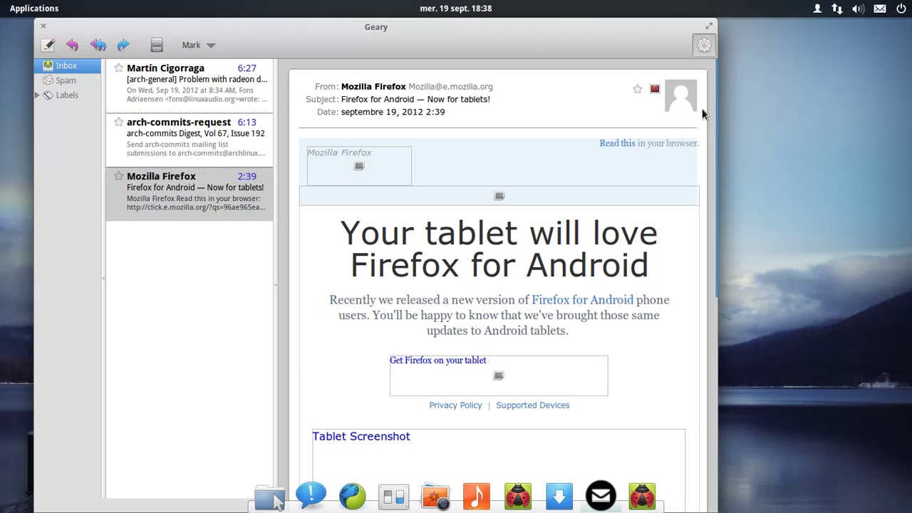
pyautogui.click(479, 198)
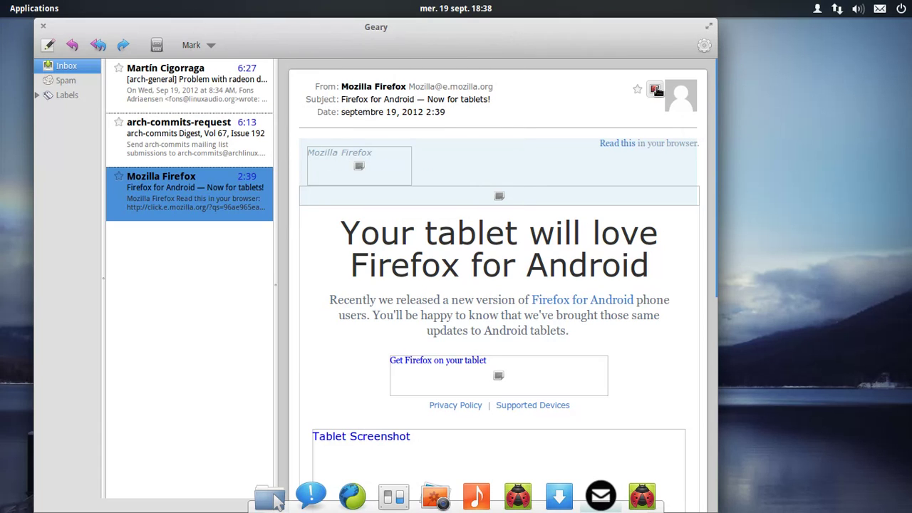
# - Open a reply to the Mozilla Firefox message, discard it unsent, and close Geary
pyautogui.click(655, 89)
pyautogui.click(584, 112)
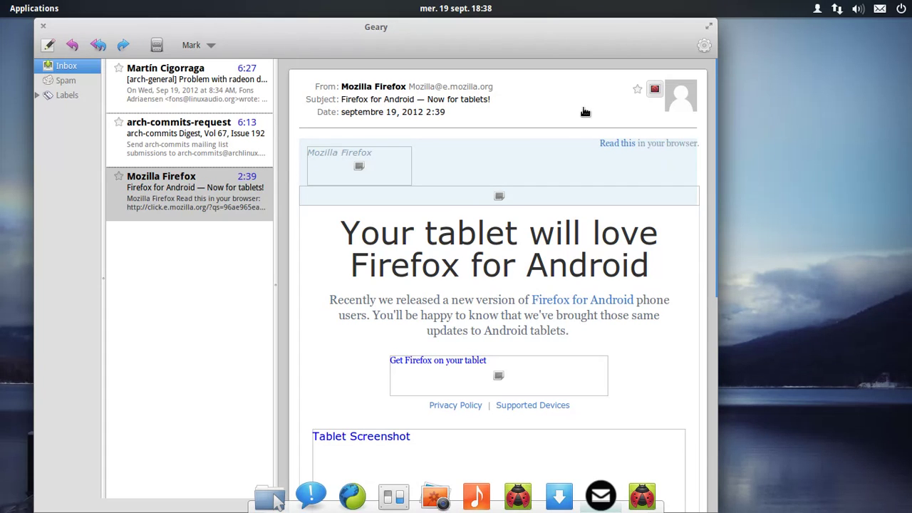
pyautogui.hotkey('ctrl', 'r')
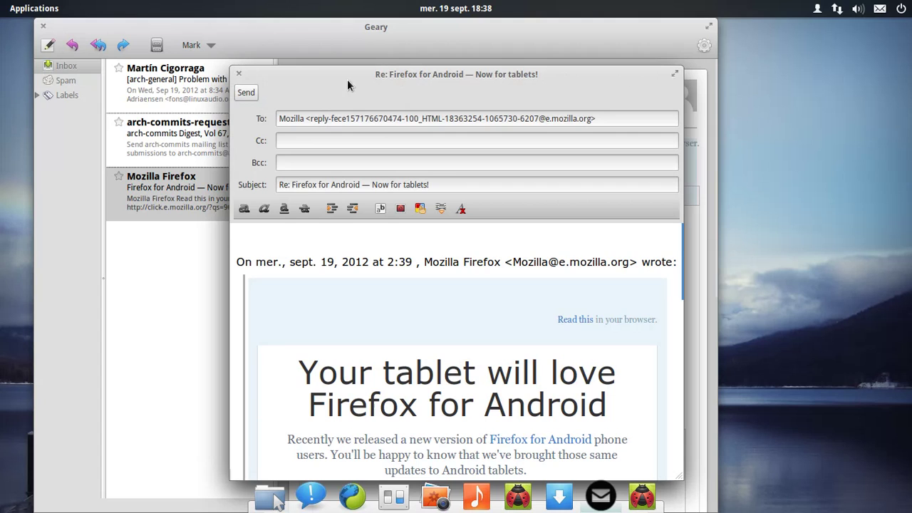
pyautogui.click(239, 73)
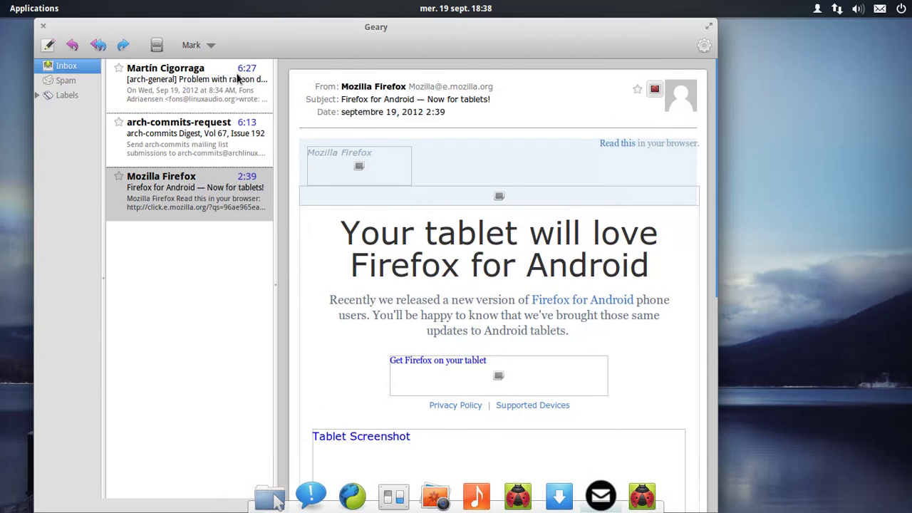
pyautogui.click(43, 25)
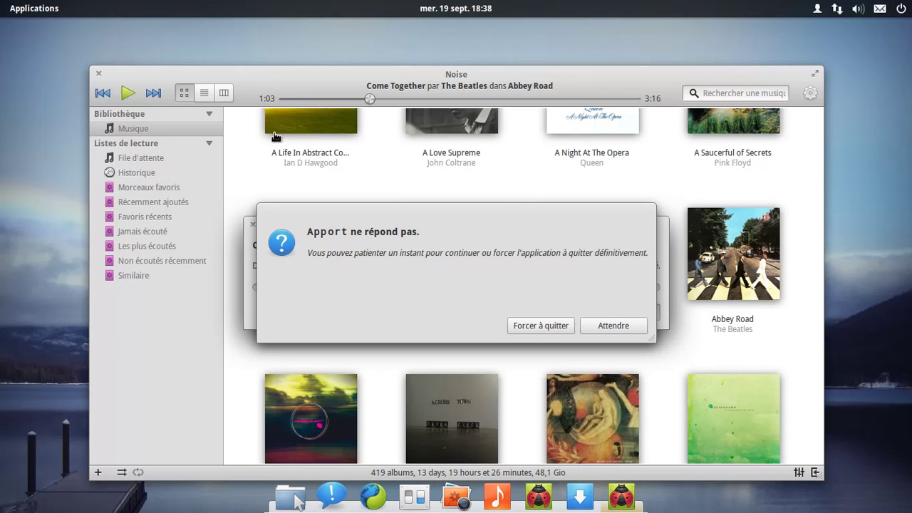
# - Force the unresponsive Apport window to quit and close Noise
pyautogui.click(546, 323)
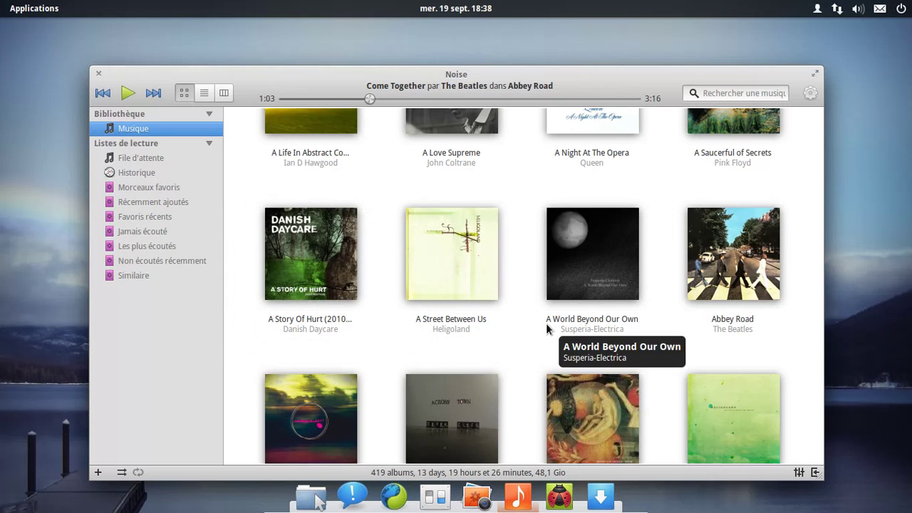
pyautogui.click(99, 74)
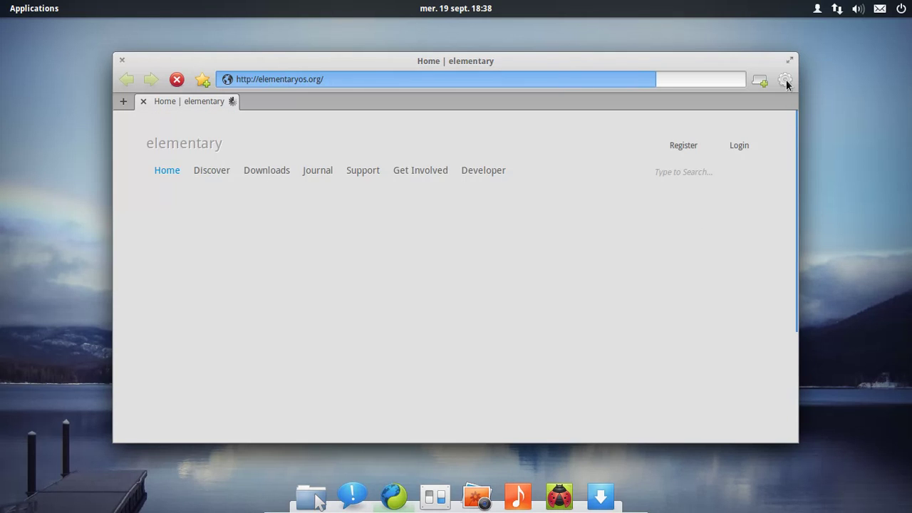
# - Try to open Midori's preferences and close the Files window
pyautogui.click(785, 81)
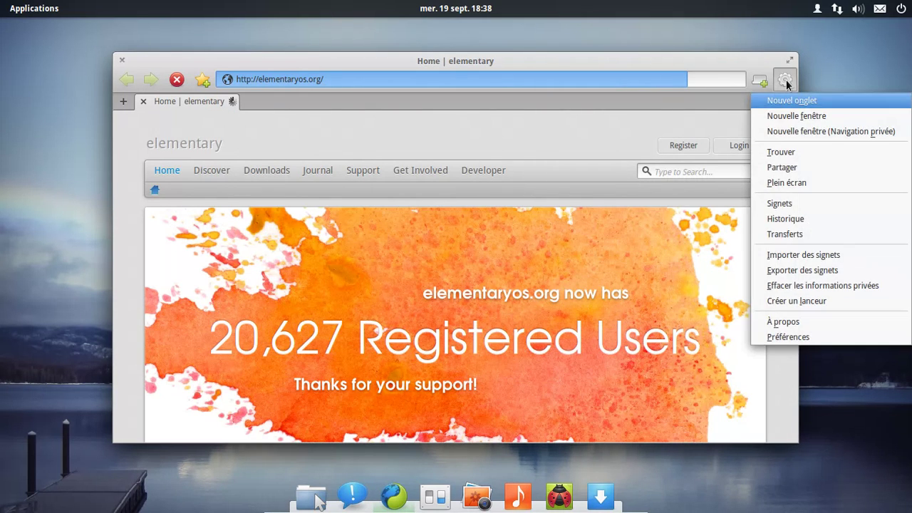
pyautogui.click(786, 333)
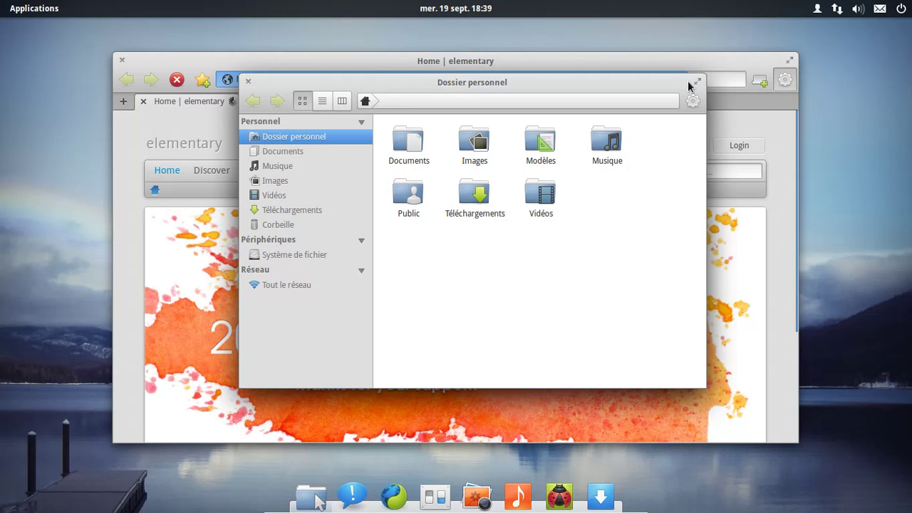
pyautogui.click(248, 81)
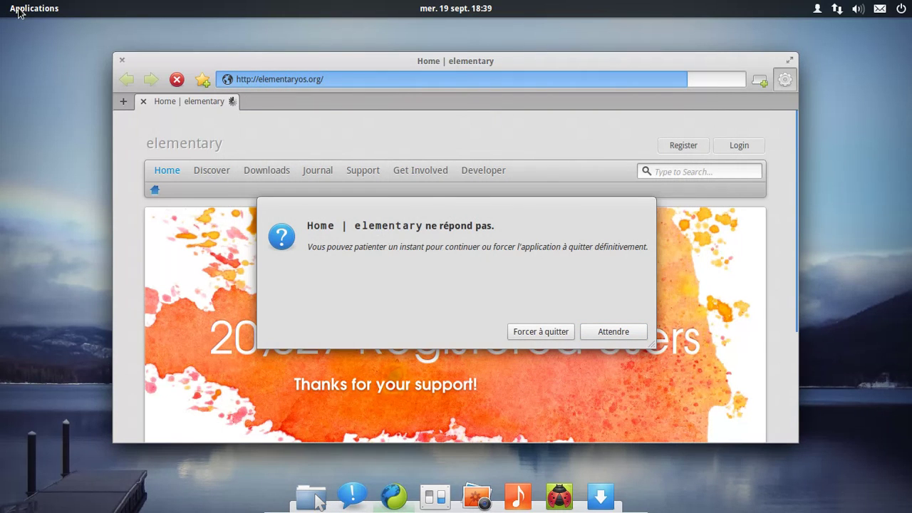
# - Force the unresponsive Midori browser to quit
pyautogui.press('super')
pyautogui.click(546, 335)
pyautogui.click(545, 334)
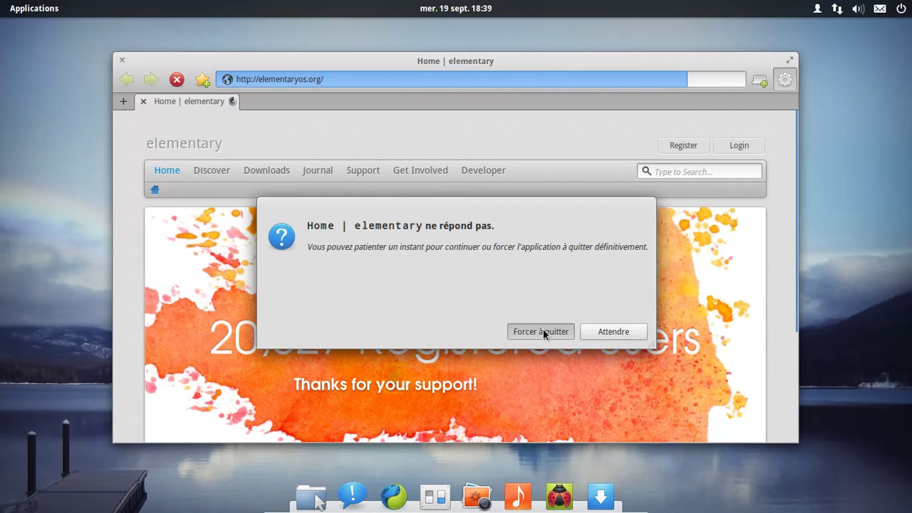
# - Open and dismiss the application launcher, and continue with sending the internal error report
pyautogui.click(39, 10)
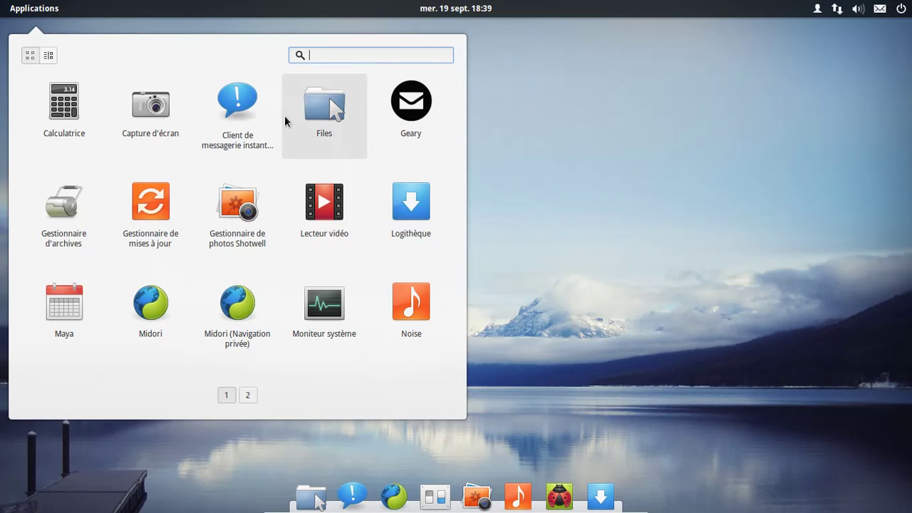
pyautogui.click(584, 290)
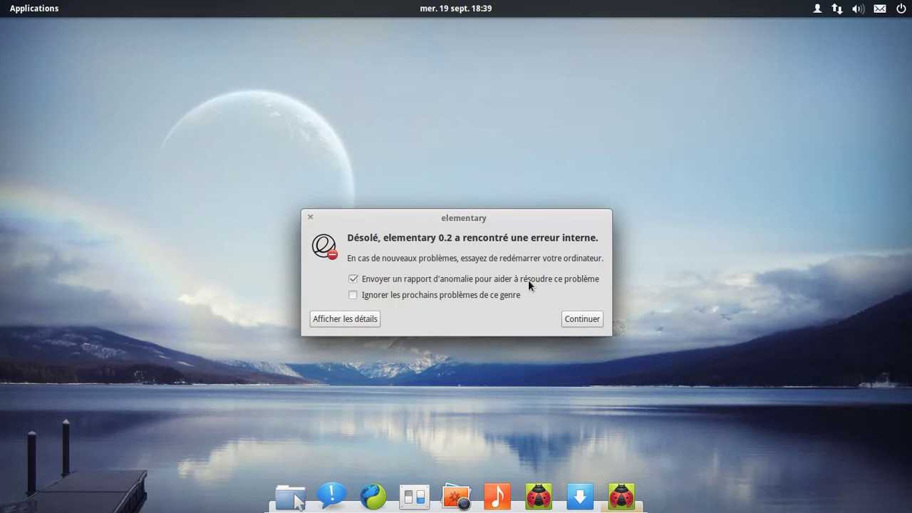
pyautogui.click(581, 319)
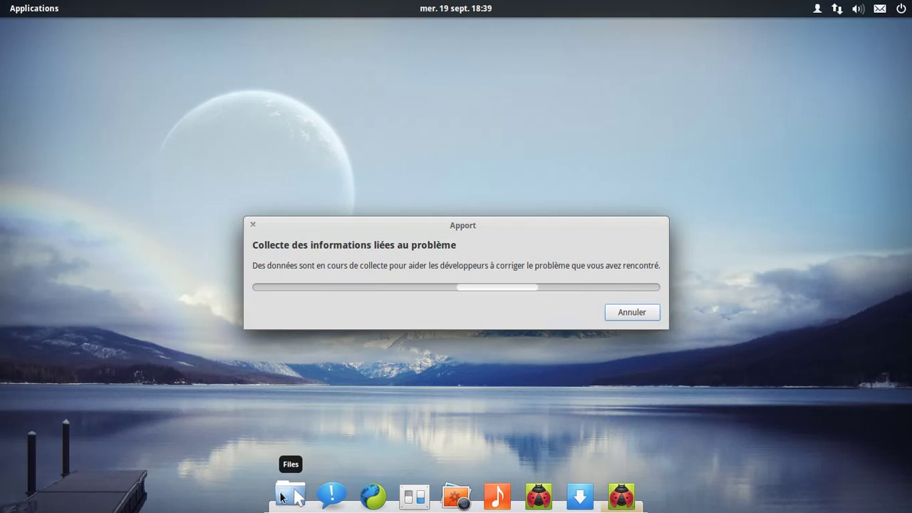
# - Open the home folder in Files and launch Terminal from the second page of the application launcher
pyautogui.click(282, 496)
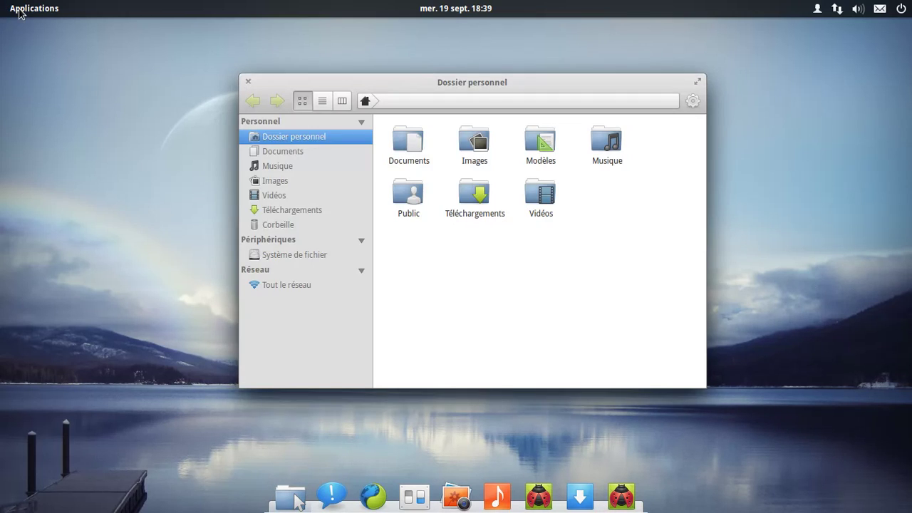
pyautogui.click(21, 11)
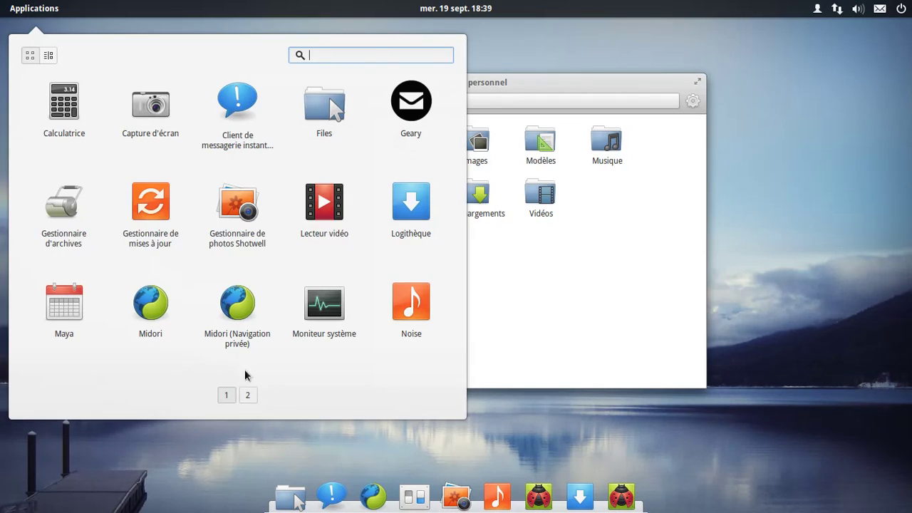
pyautogui.click(248, 396)
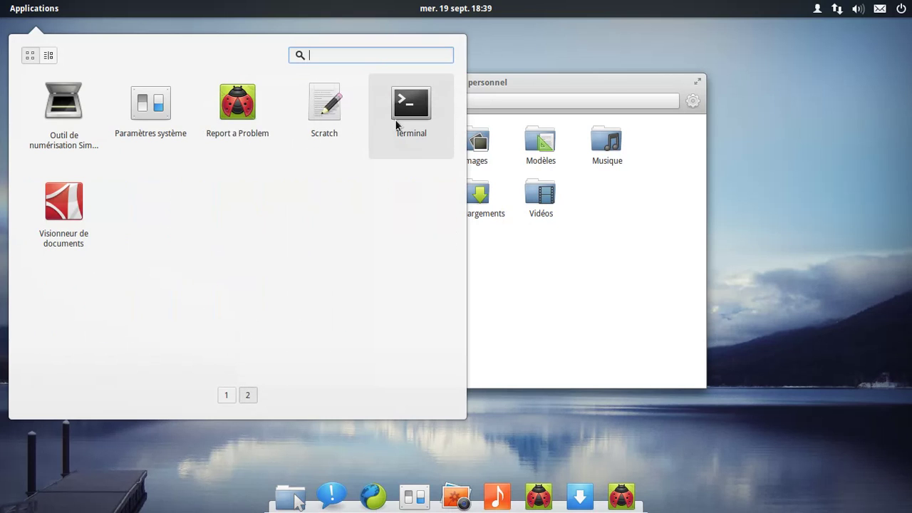
pyautogui.click(398, 116)
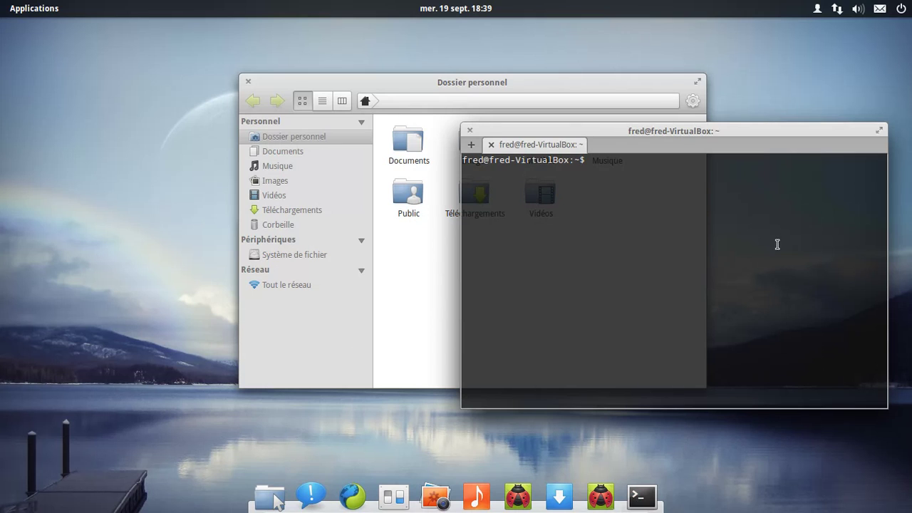
# - Pin Terminal to the dock and launch the Maya calendar from the first page of the application launcher
pyautogui.rightClick(645, 497)
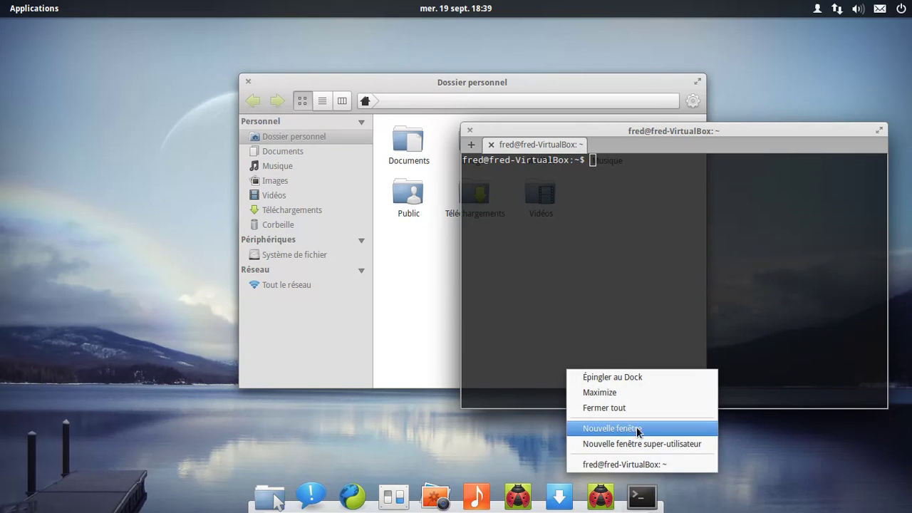
pyautogui.click(619, 378)
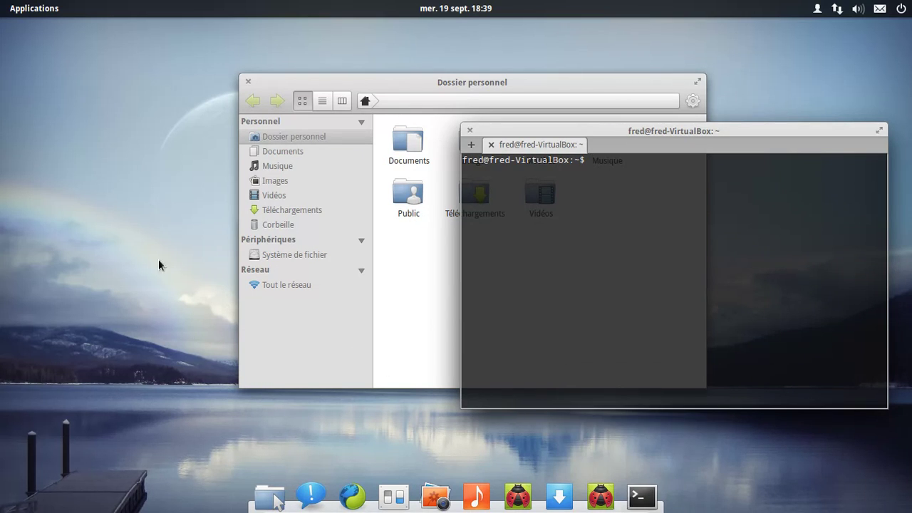
pyautogui.click(25, 9)
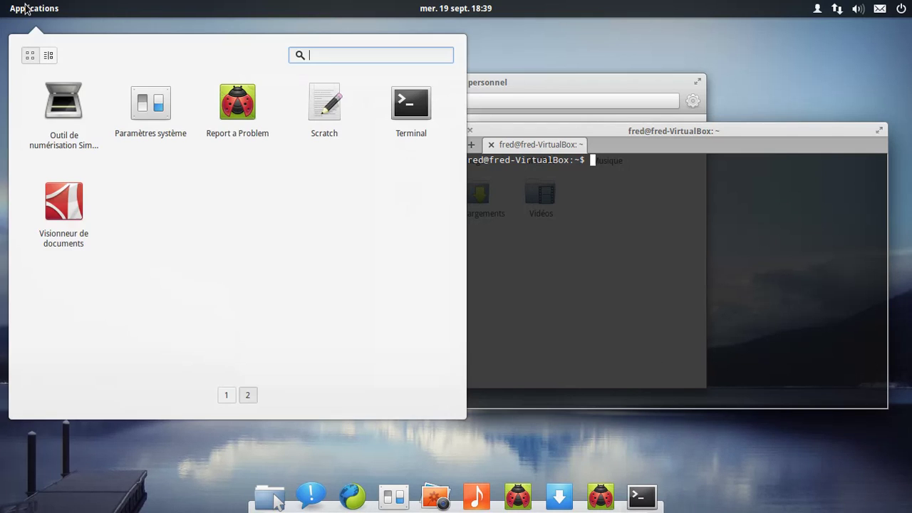
pyautogui.click(225, 399)
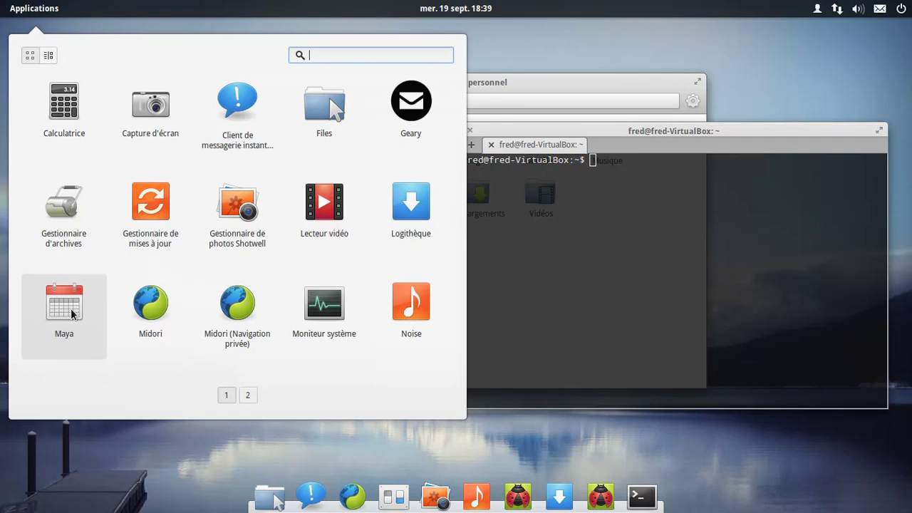
pyautogui.click(70, 308)
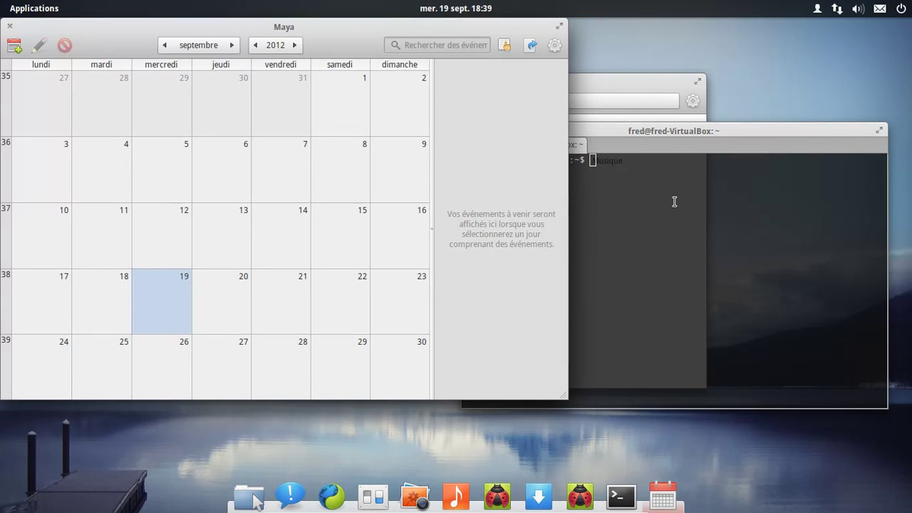
# - Run "uname -a" in the Terminal window and close that window
pyautogui.click(674, 201)
pyautogui.write('uname -a')
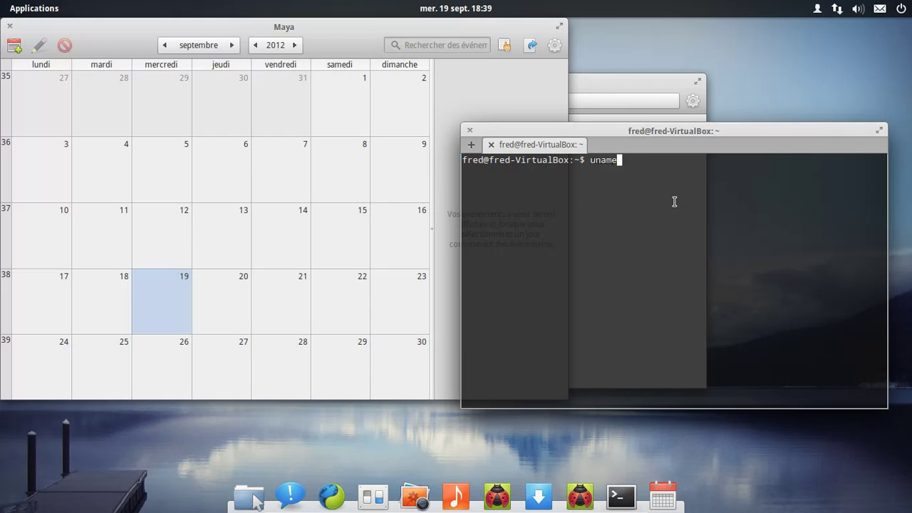
pyautogui.press('Return')
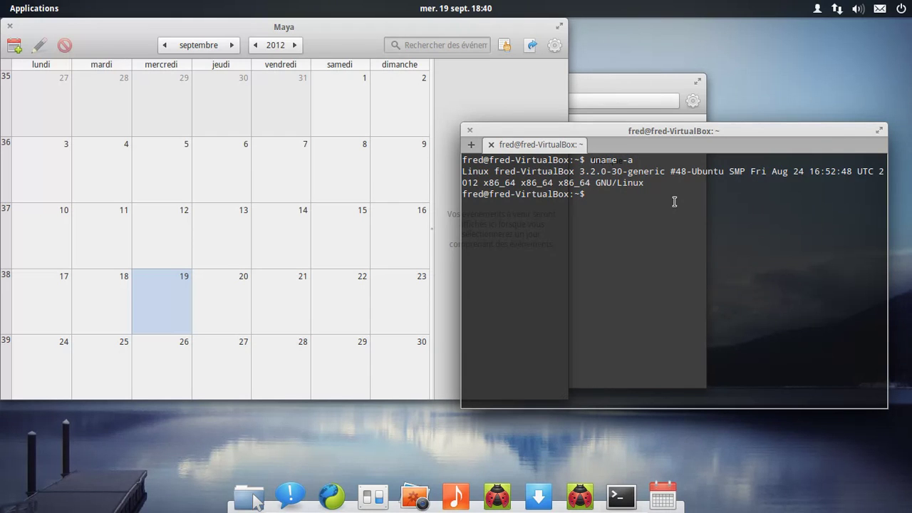
pyautogui.click(469, 130)
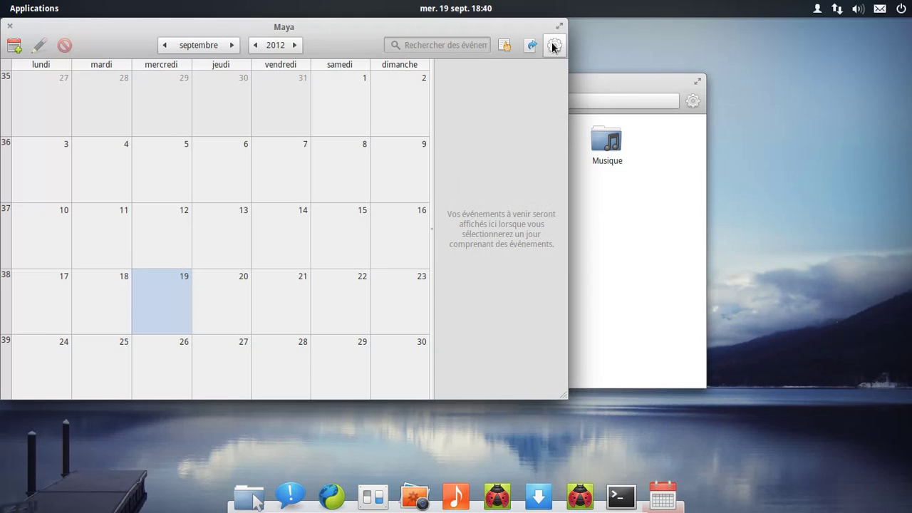
# - View Maya's About information, and open the form for adding an event and cancel it
pyautogui.click(553, 46)
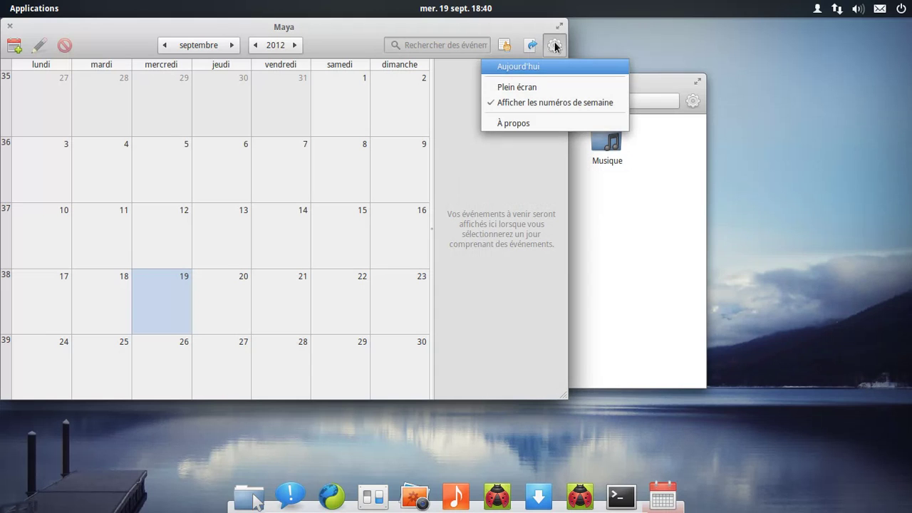
pyautogui.click(536, 121)
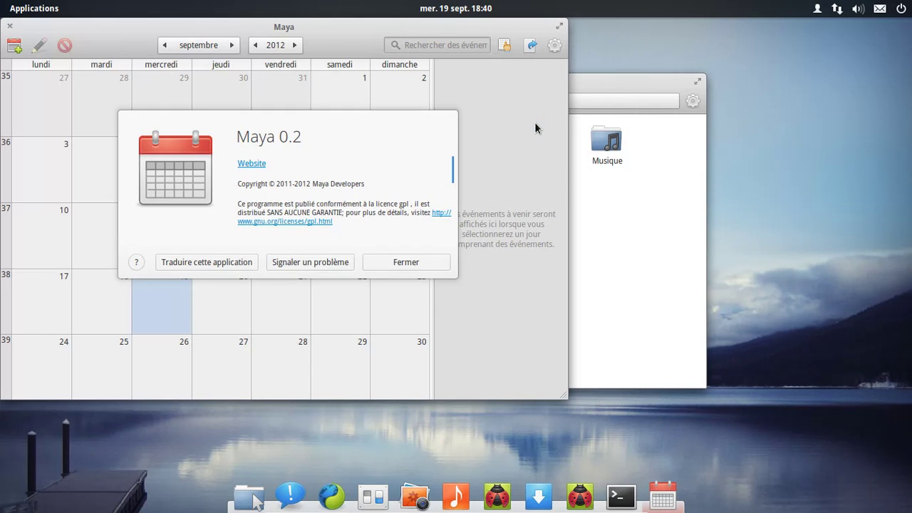
pyautogui.click(424, 258)
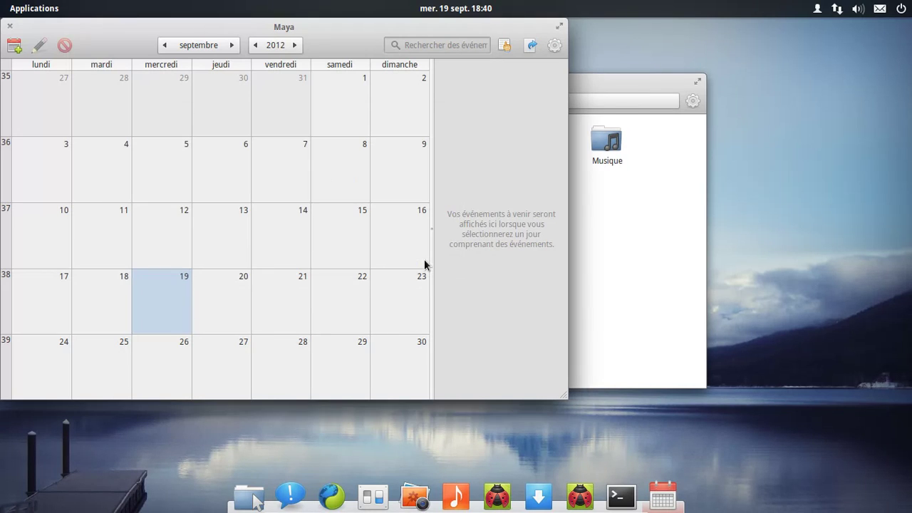
pyautogui.click(14, 47)
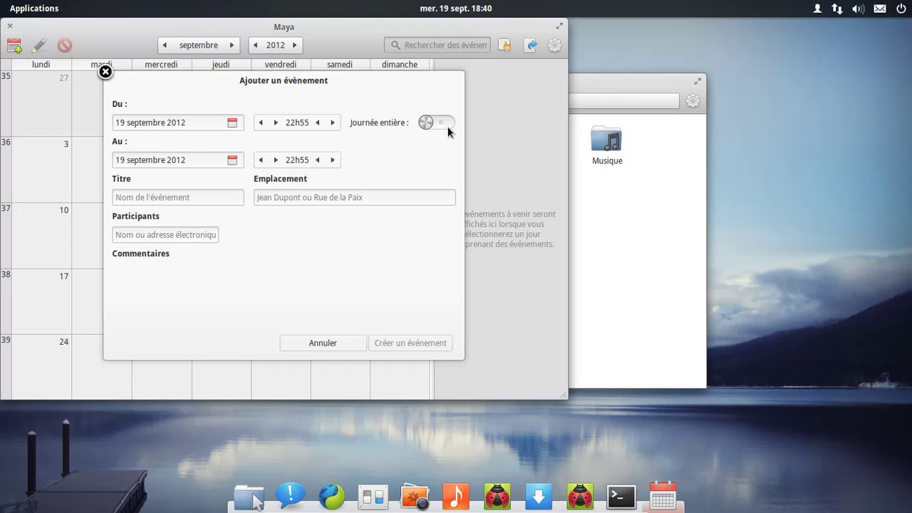
pyautogui.click(356, 341)
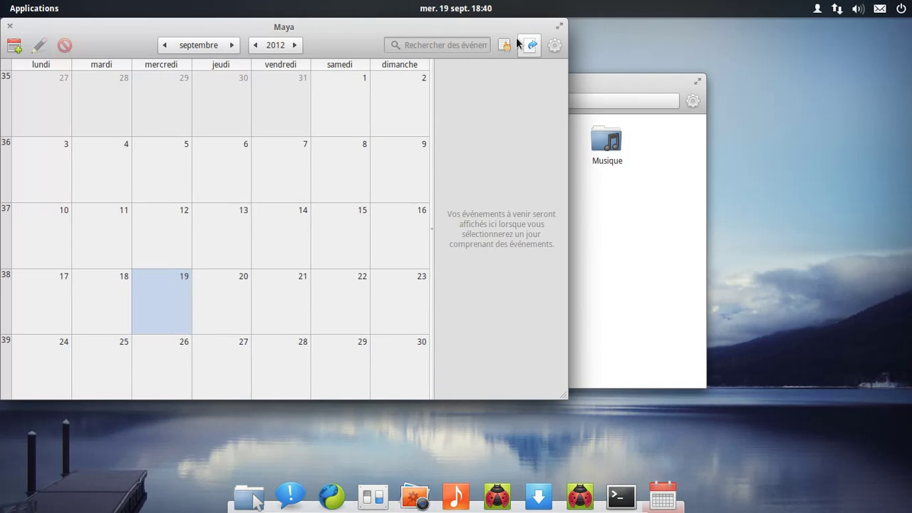
pyautogui.click(504, 45)
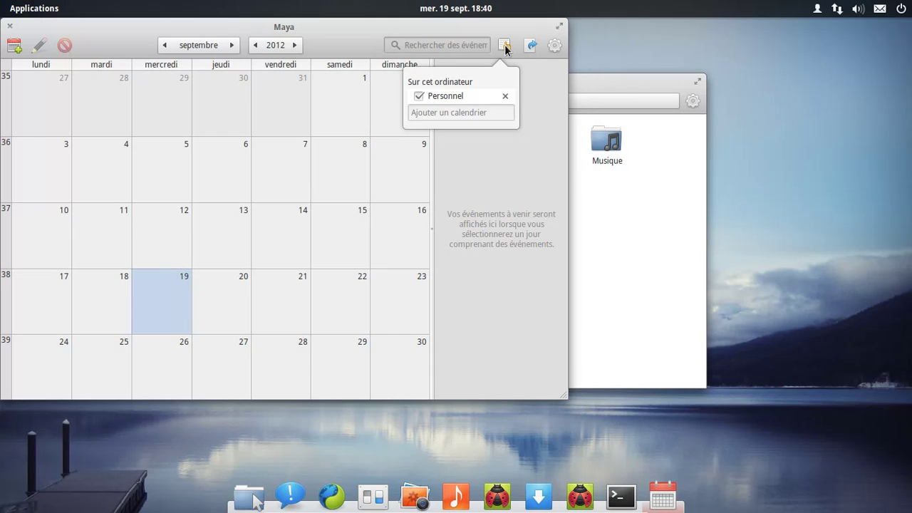
pyautogui.click(529, 54)
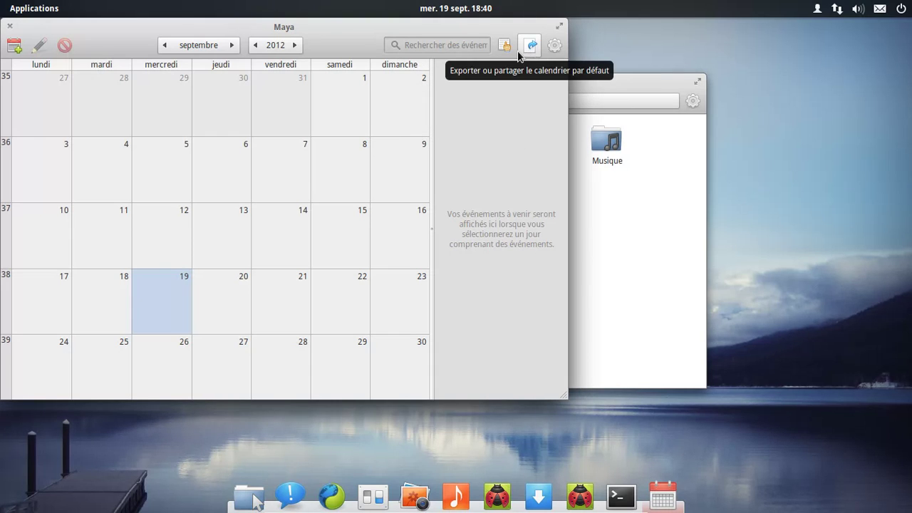
pyautogui.click(531, 46)
pyautogui.press('Escape')
pyautogui.click(531, 46)
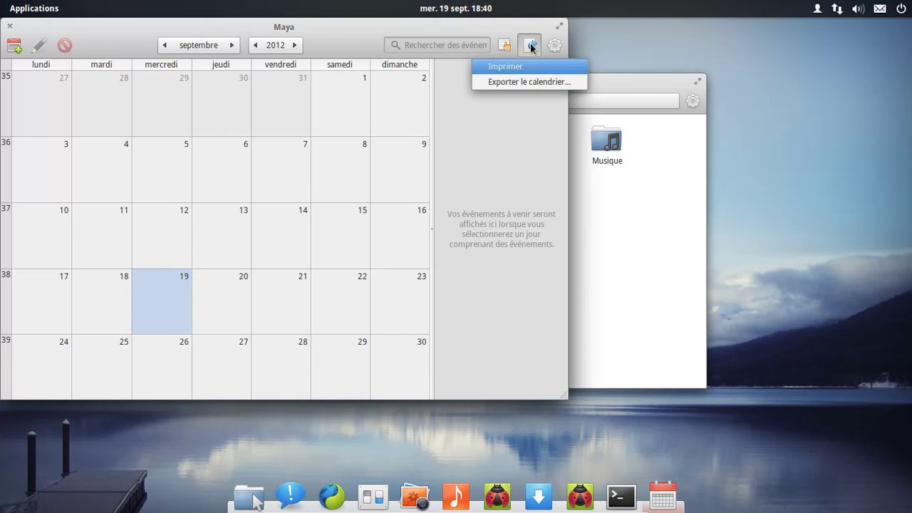
pyautogui.press('Return')
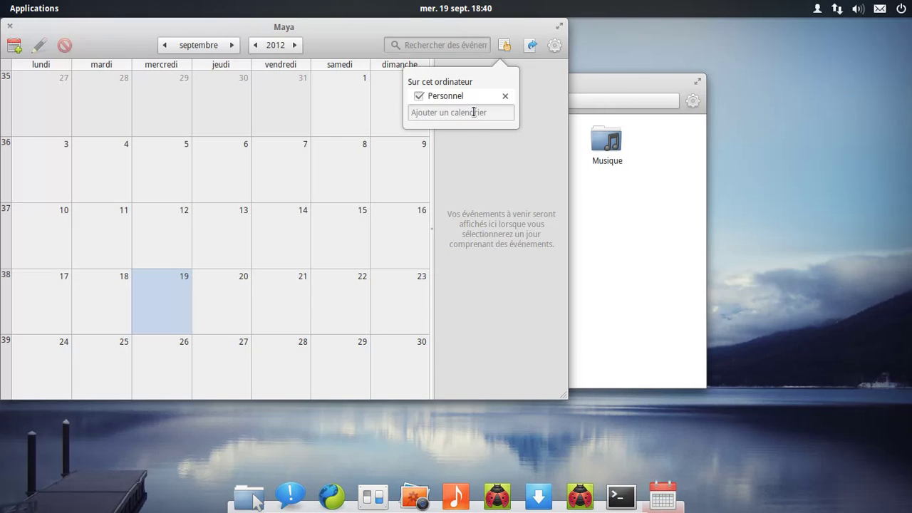
pyautogui.click(474, 112)
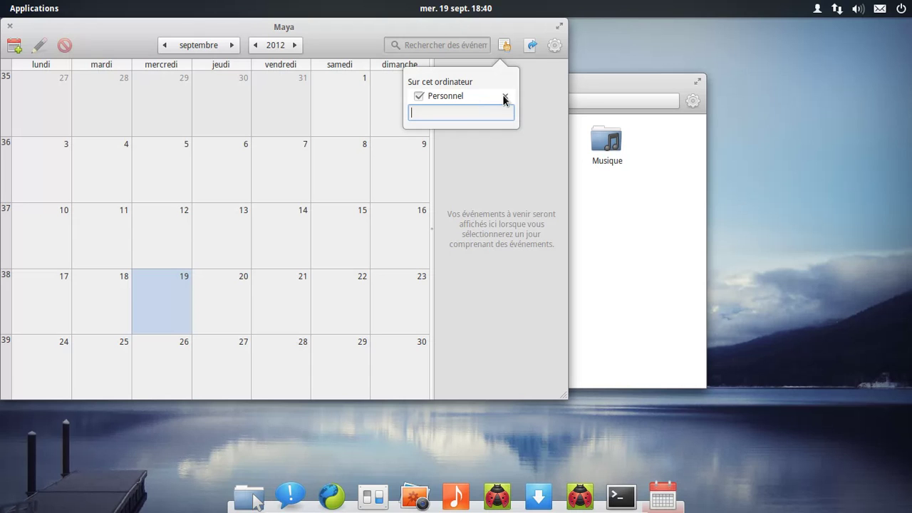
pyautogui.click(535, 80)
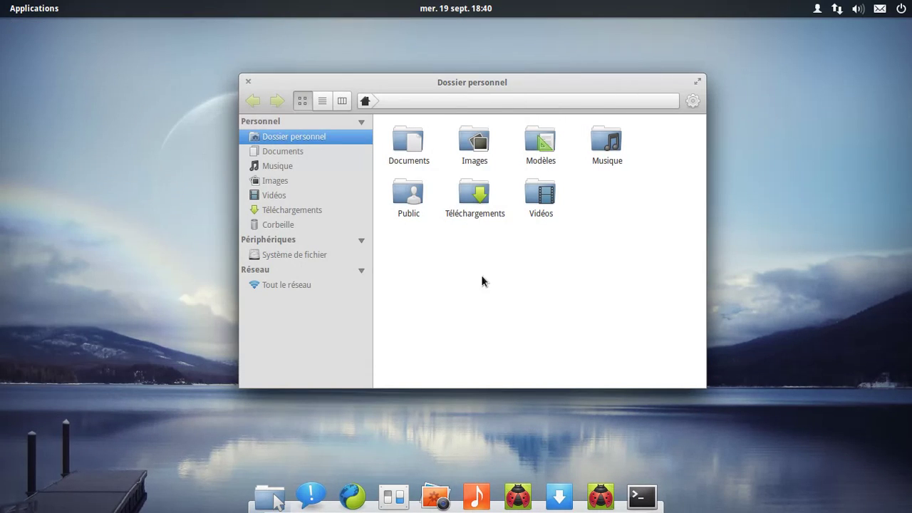
# - Close the Files window, and open and dismiss the session options
pyautogui.click(248, 81)
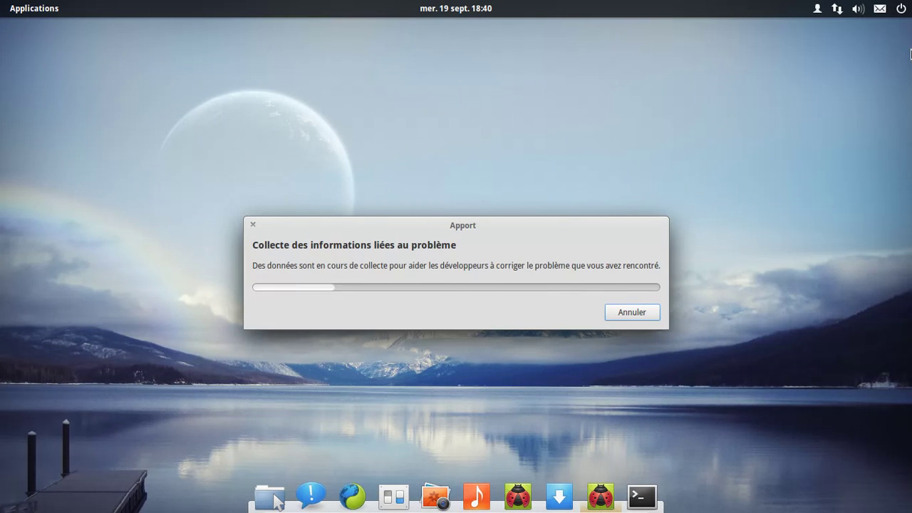
pyautogui.click(900, 10)
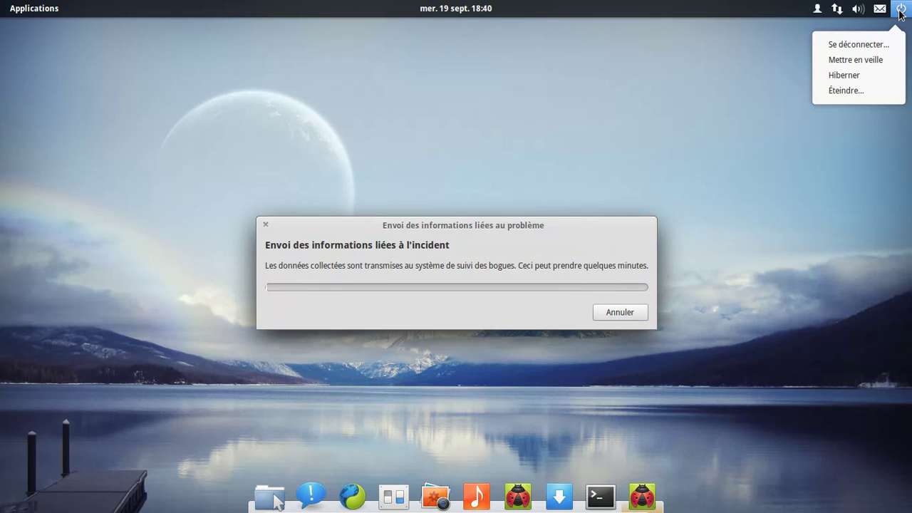
pyautogui.click(602, 56)
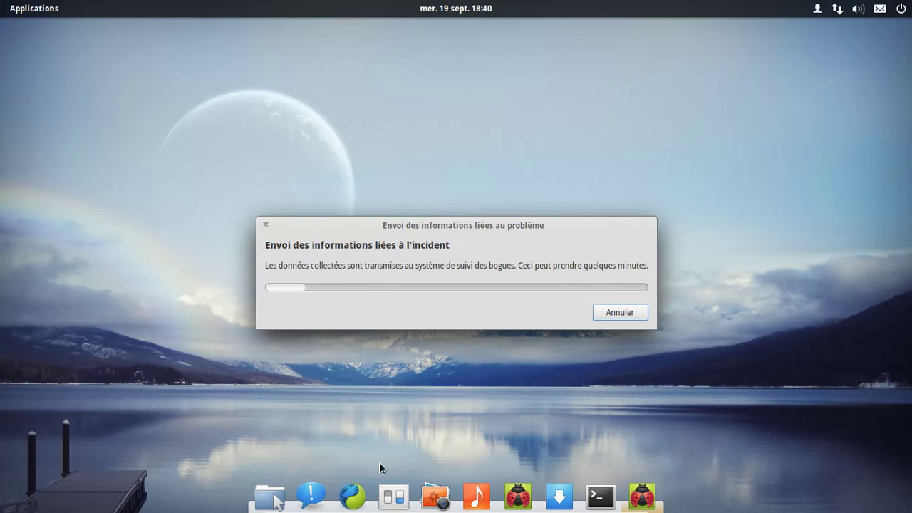
# - Browse both pages of the application launcher and launch Logithèque from the first page
pyautogui.click(25, 10)
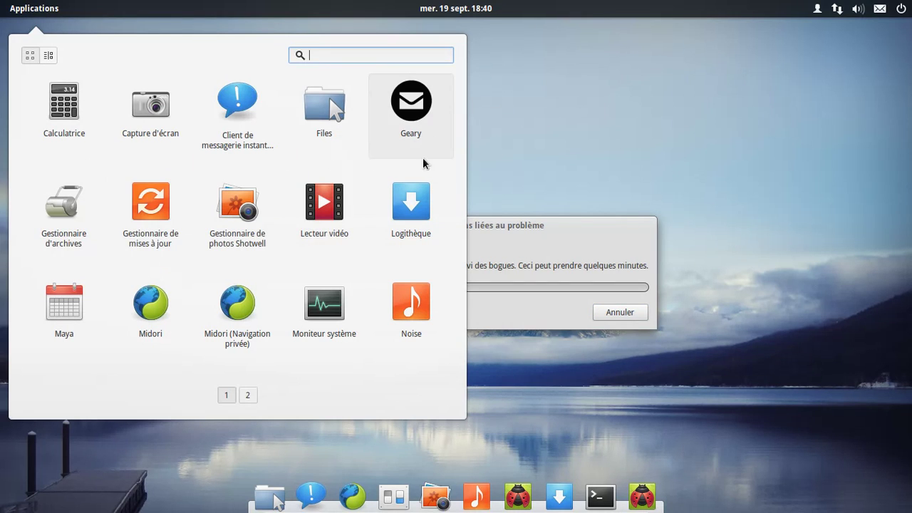
pyautogui.click(249, 398)
pyautogui.click(231, 397)
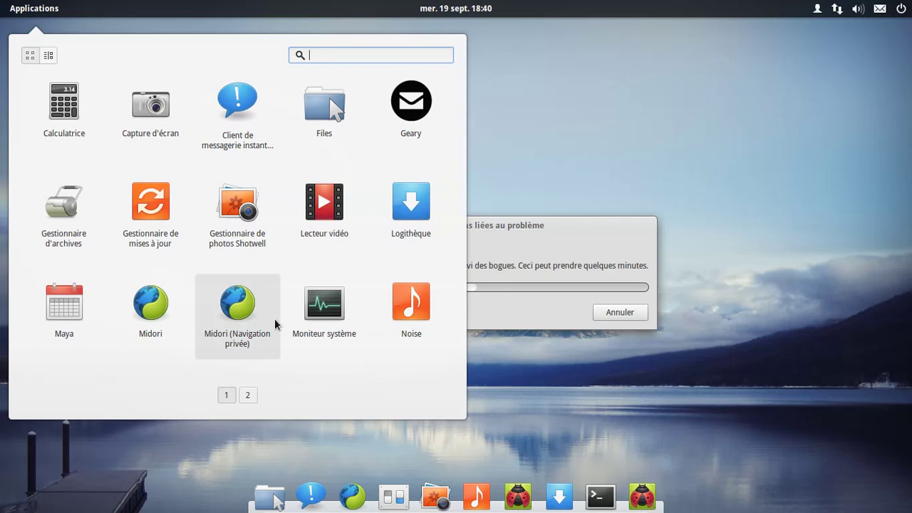
pyautogui.click(424, 242)
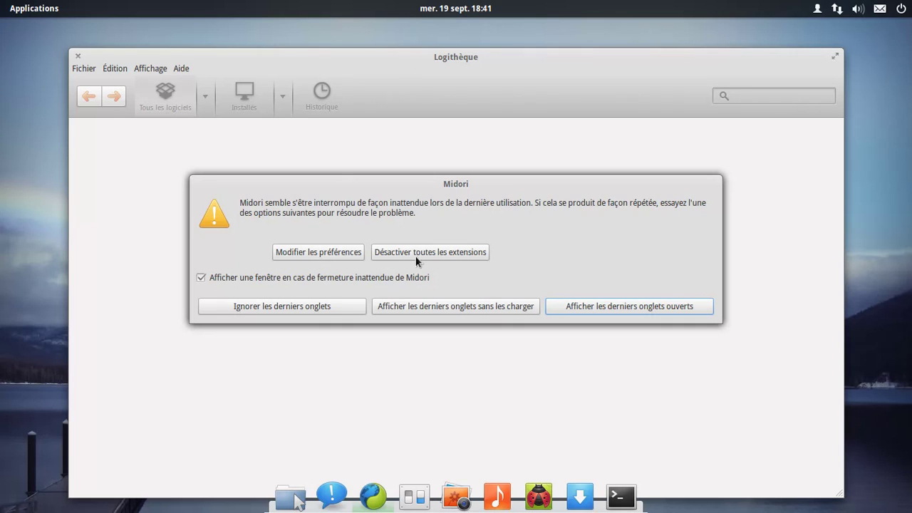
# - Start Midori while ignoring the last open tabs, and close its browser window
pyautogui.click(327, 305)
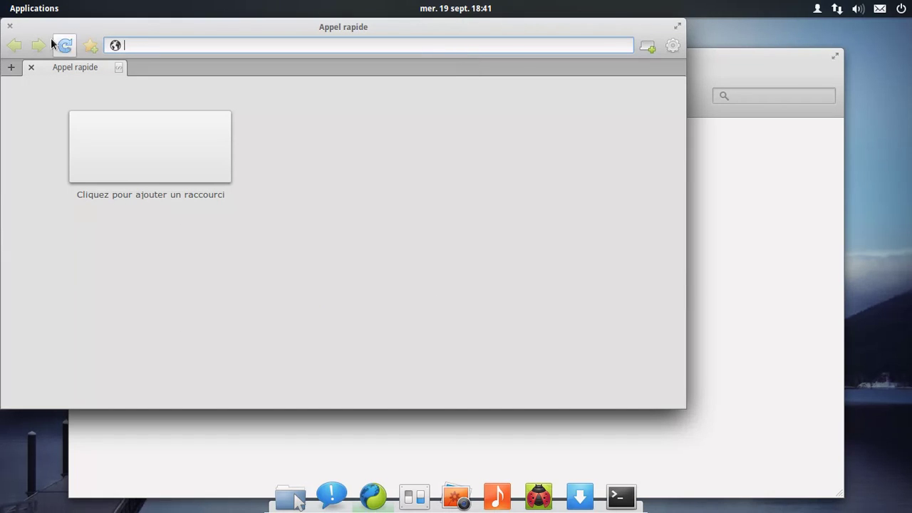
pyautogui.click(9, 26)
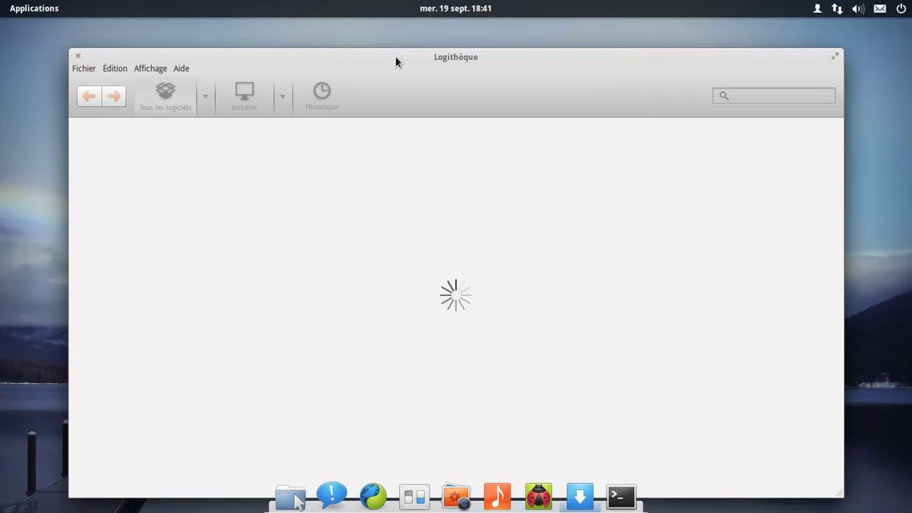
# - Move the Logithèque window slightly, view its About information, and close the application
pyautogui.moveTo(396, 61); pyautogui.dragTo(384, 44)
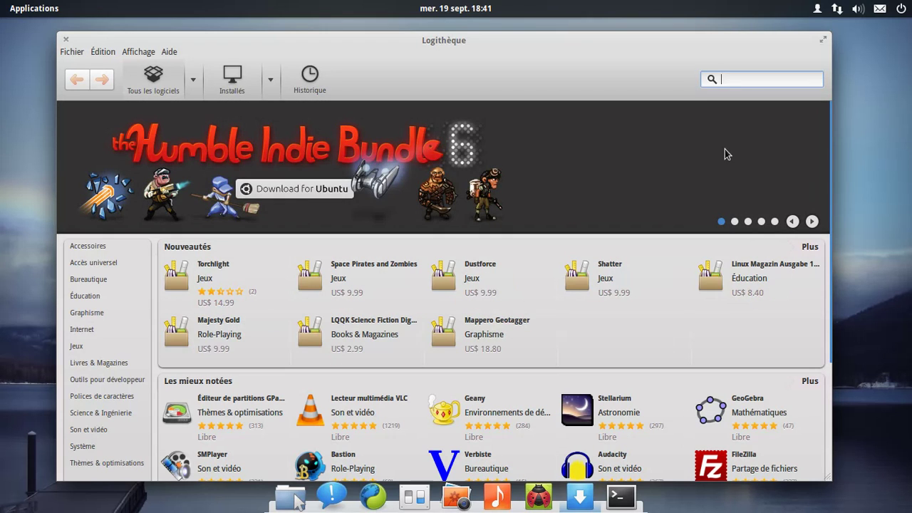
pyautogui.click(168, 52)
pyautogui.click(189, 158)
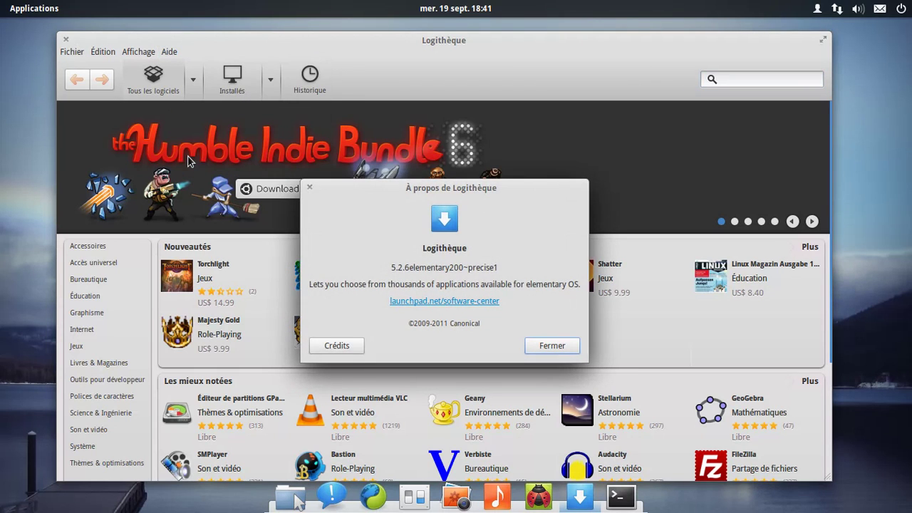
pyautogui.click(540, 345)
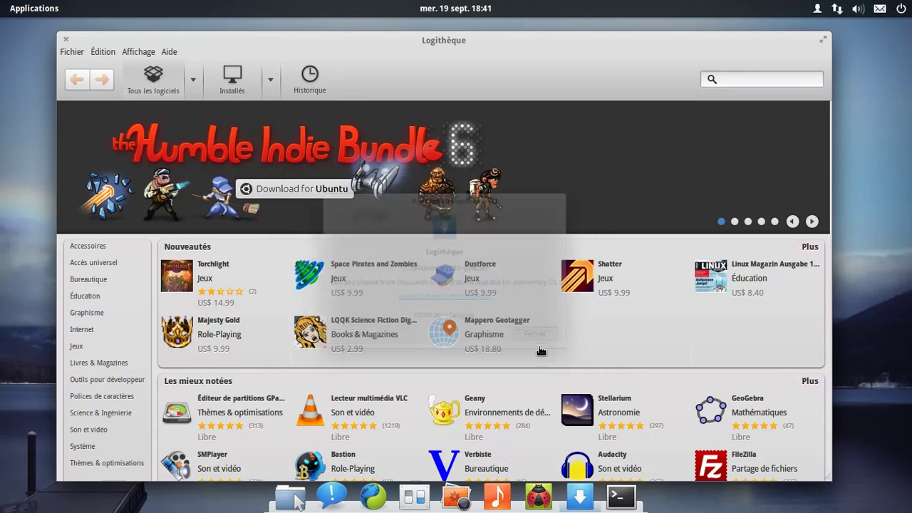
pyautogui.click(66, 39)
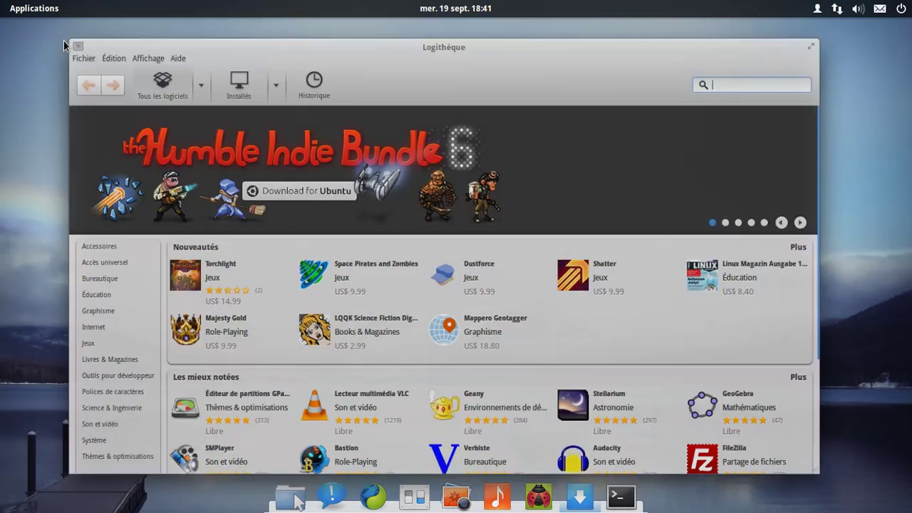
# - Open and dismiss the session options and the date calendar of the desktop
pyautogui.click(901, 10)
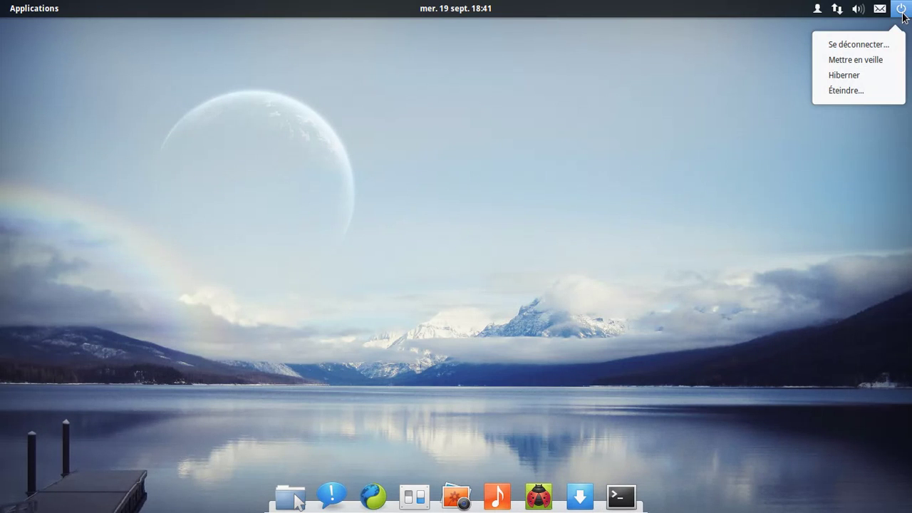
pyautogui.click(901, 10)
pyautogui.click(441, 7)
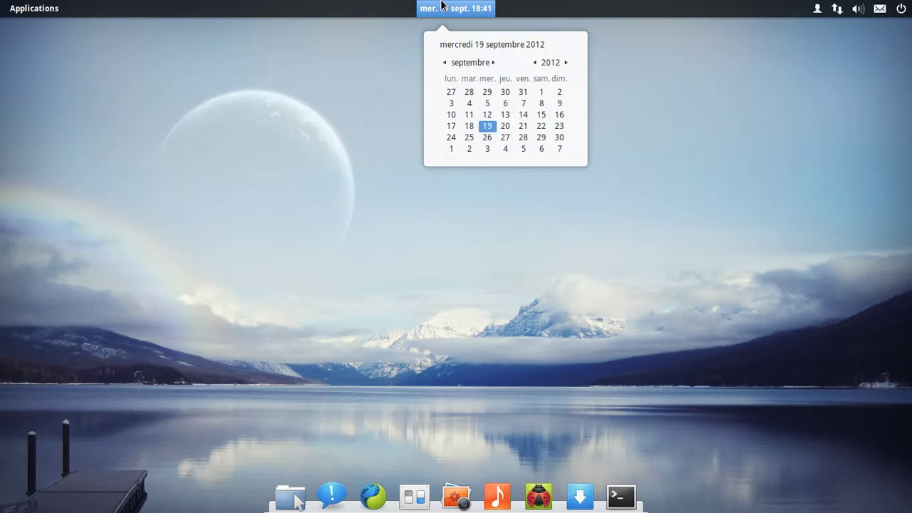
pyautogui.click(442, 7)
# - Shut down the computer and confirm quitting all programs
pyautogui.click(901, 10)
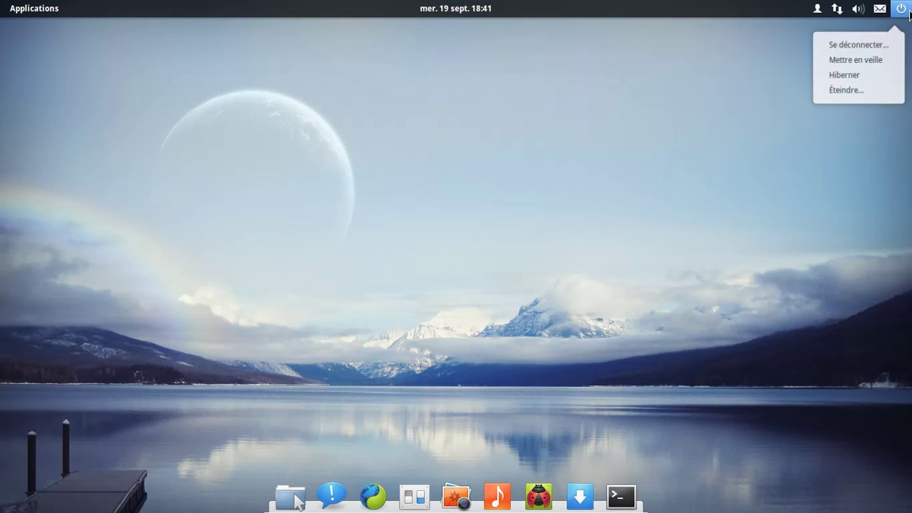
pyautogui.click(844, 91)
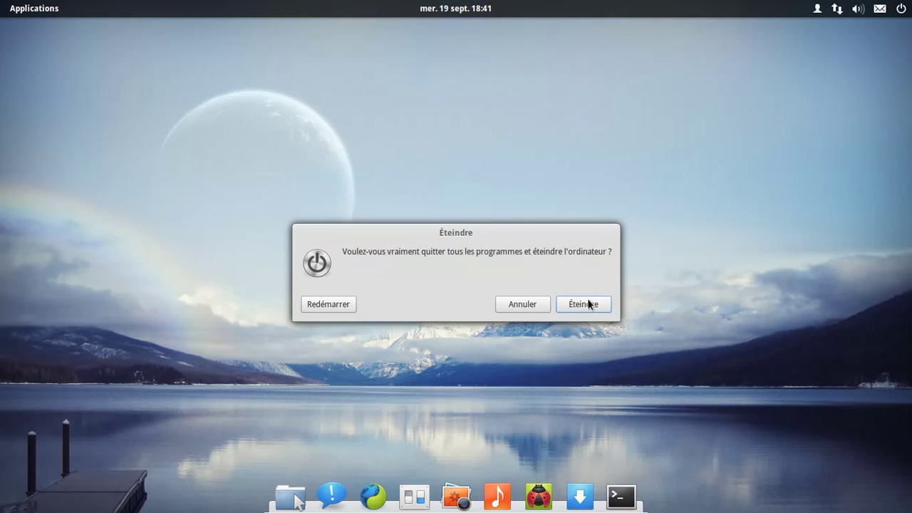
pyautogui.click(584, 305)
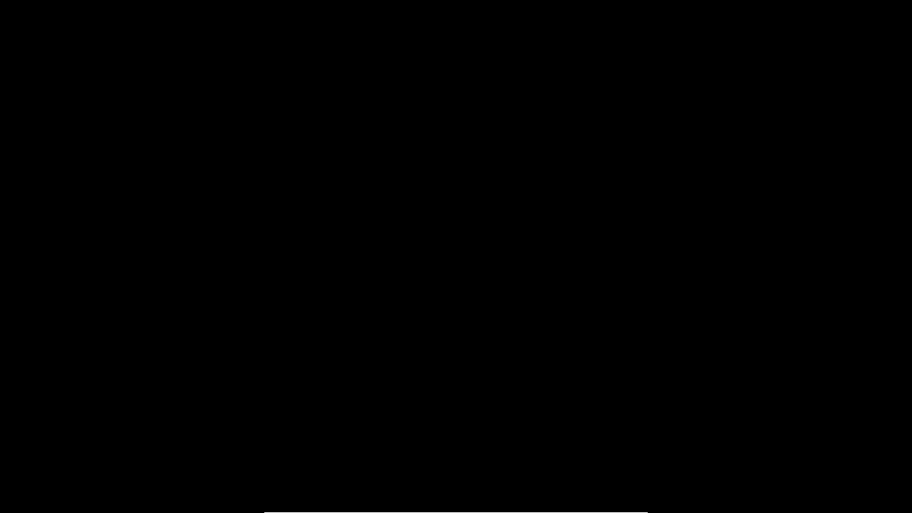